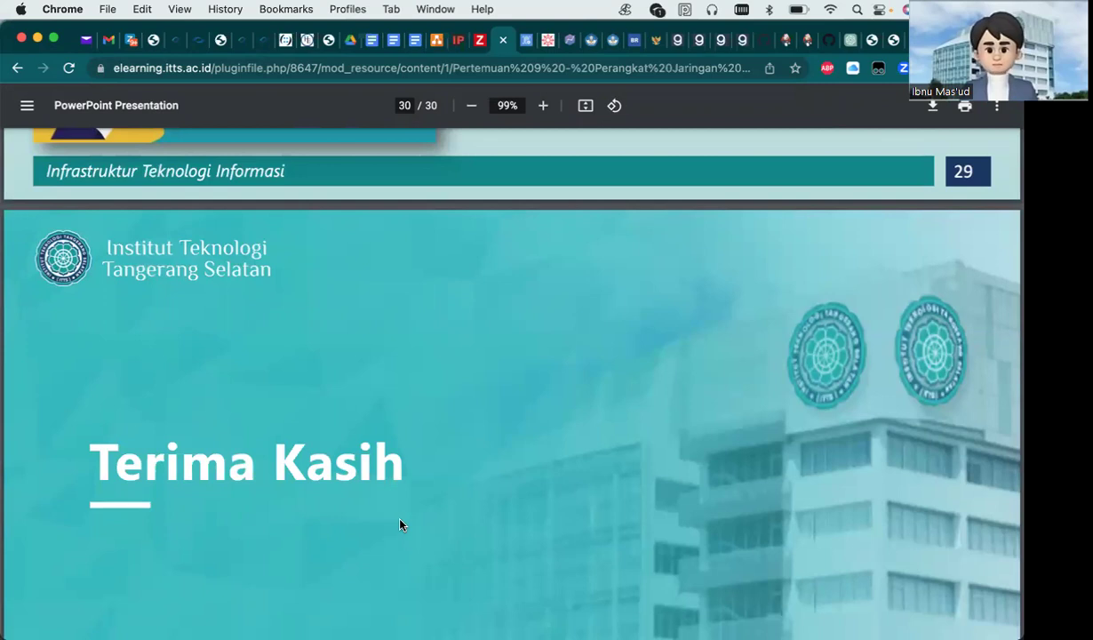
{"action": "scroll", "coordinate": [400, 508], "scroll_direction": "down", "scroll_amount": 1}
{"action": "scroll", "coordinate": [399, 509], "scroll_direction": "down", "scroll_amount": 2}
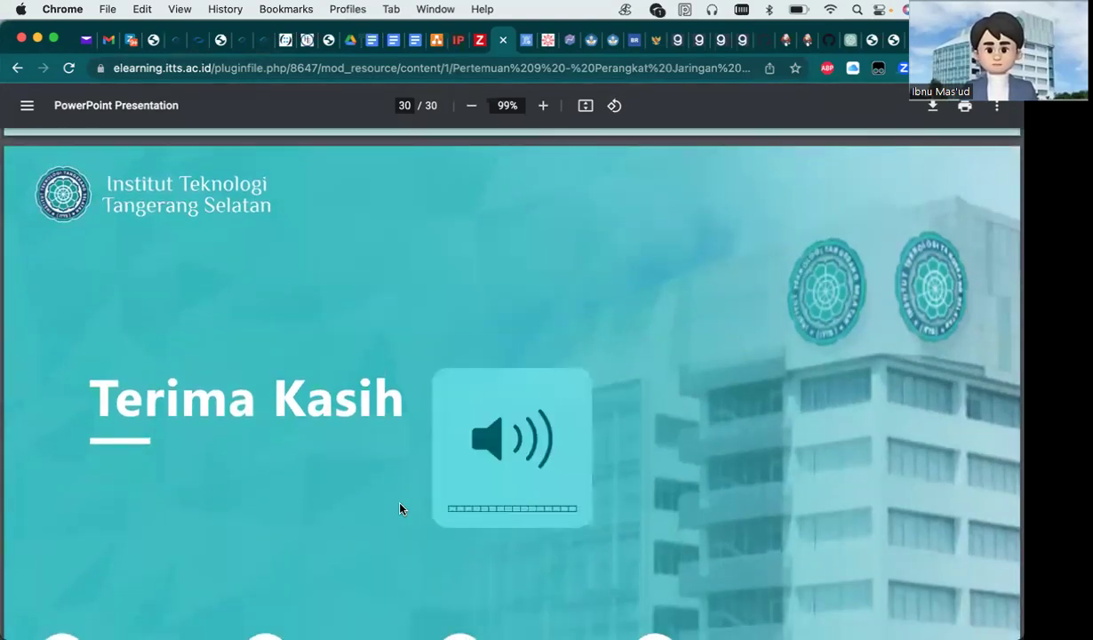
{"action": "scroll", "coordinate": [399, 508], "scroll_direction": "down", "scroll_amount": 4}
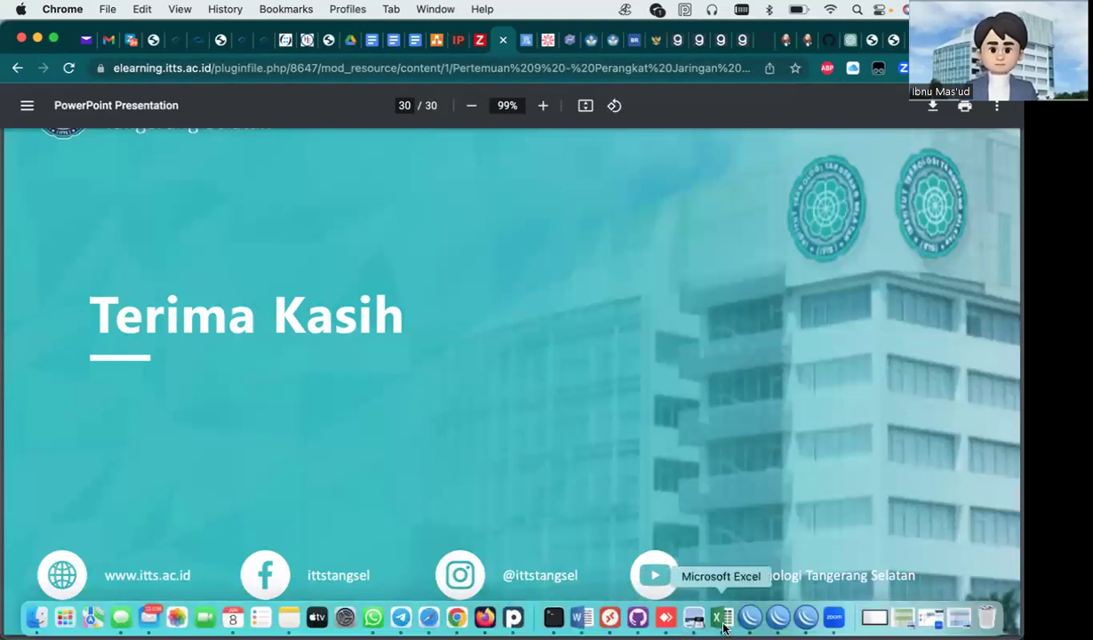
Switch to Excel and open the recent workbook for DPNP SI SMT 4 - Infrastruktur TI.
{"action": "left_click", "coordinate": [723, 617]}
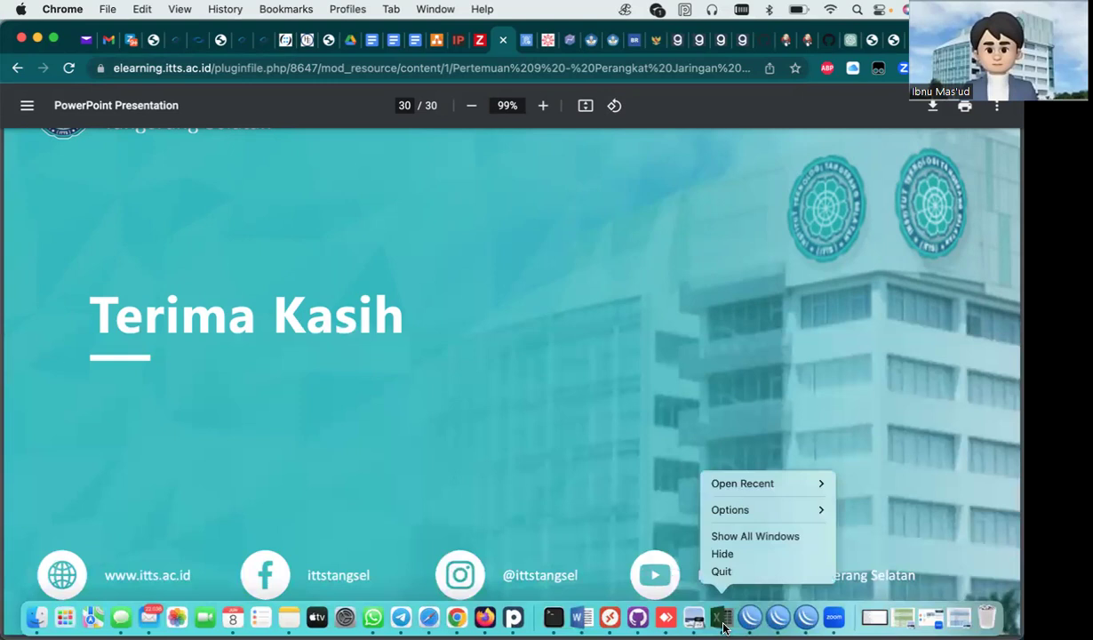
{"action": "mouse_move", "coordinate": [769, 485]}
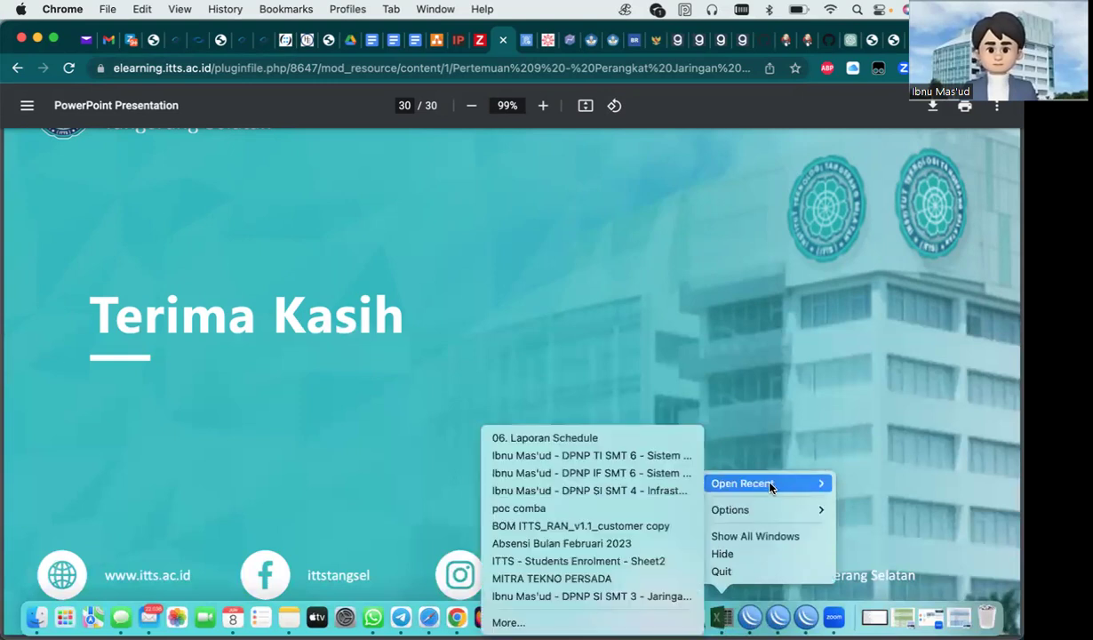
{"action": "left_click", "coordinate": [685, 490]}
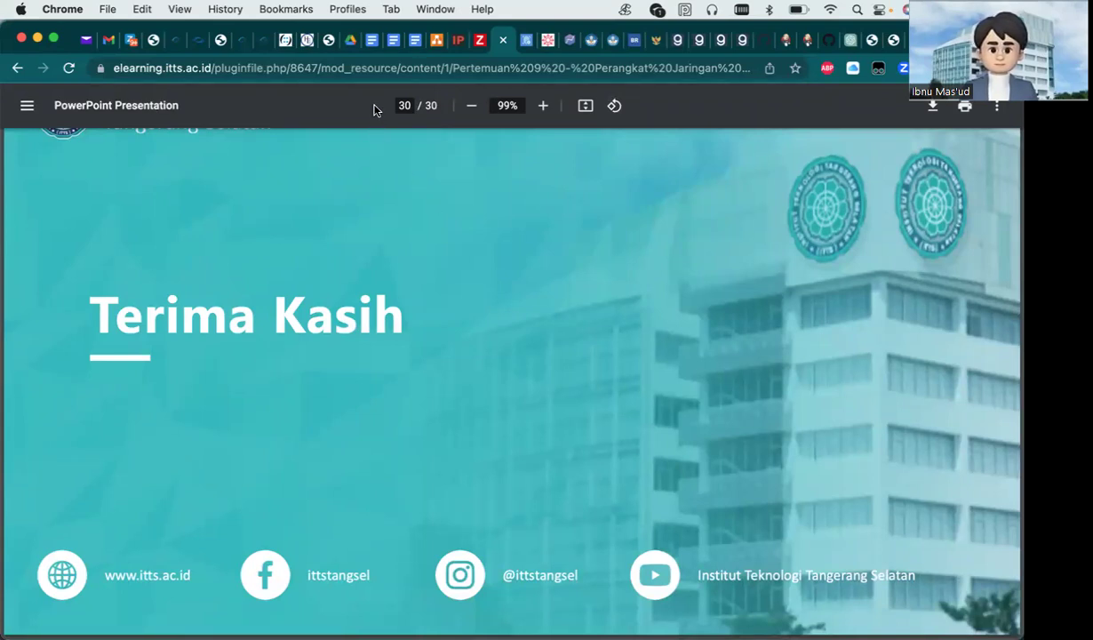
{"action": "mouse_move", "coordinate": [782, 627]}
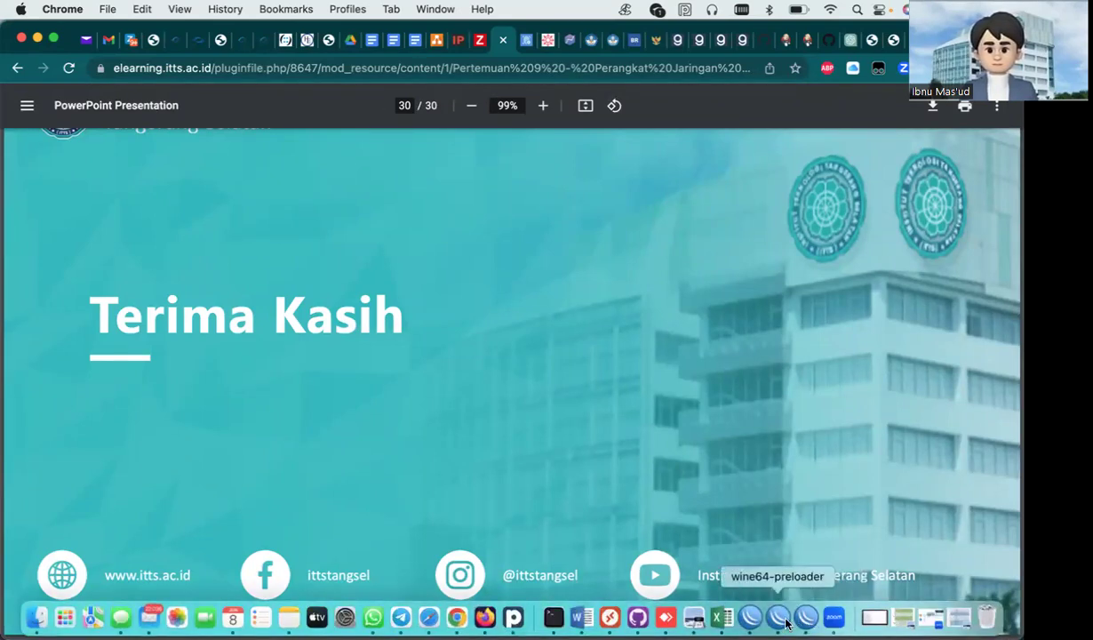
{"action": "right_click", "coordinate": [722, 617]}
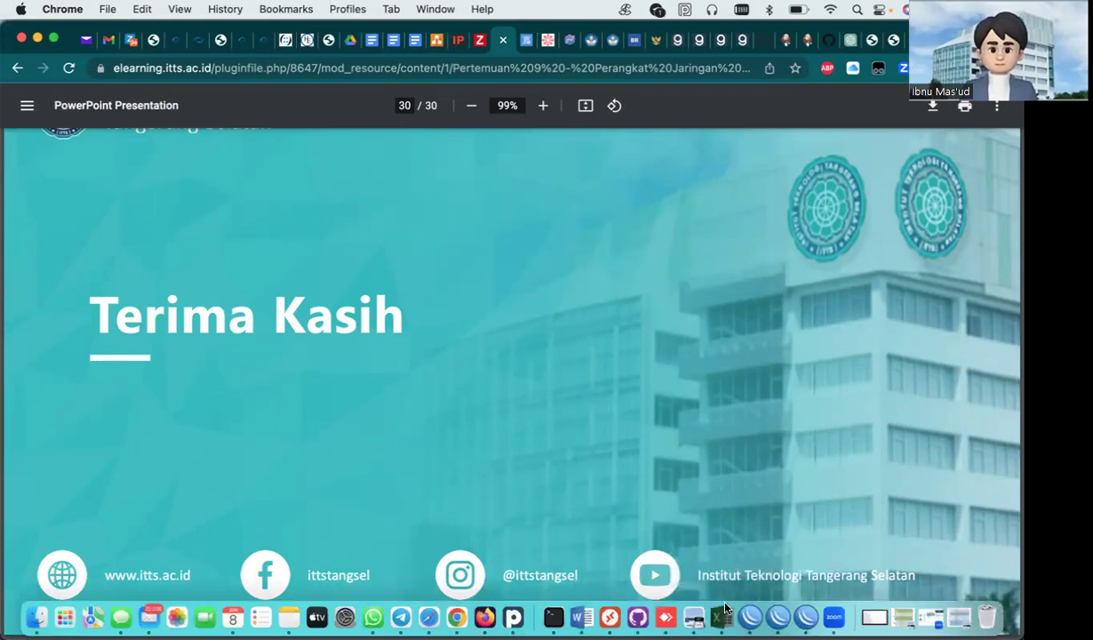
{"action": "left_click", "coordinate": [790, 461]}
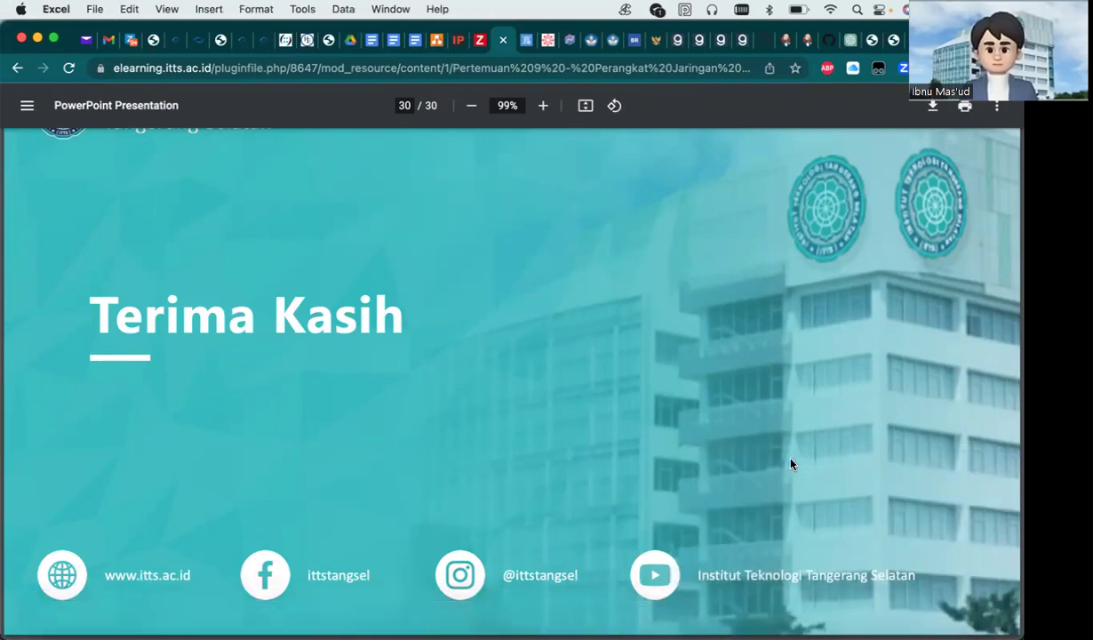
{"action": "key", "text": "ctrl+Up"}
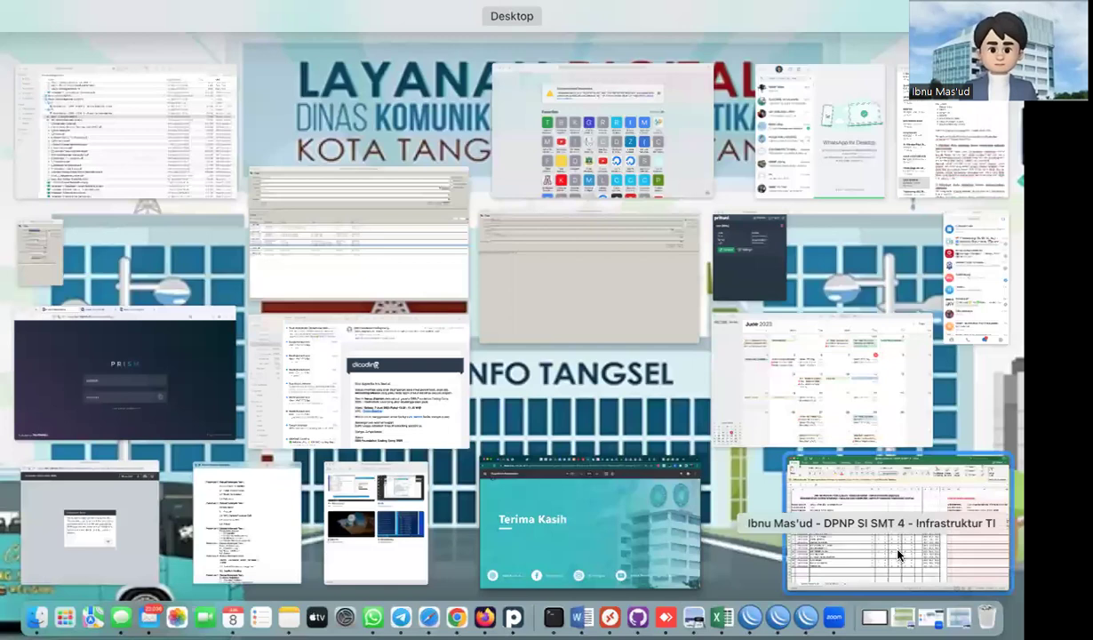
{"action": "left_click", "coordinate": [897, 555]}
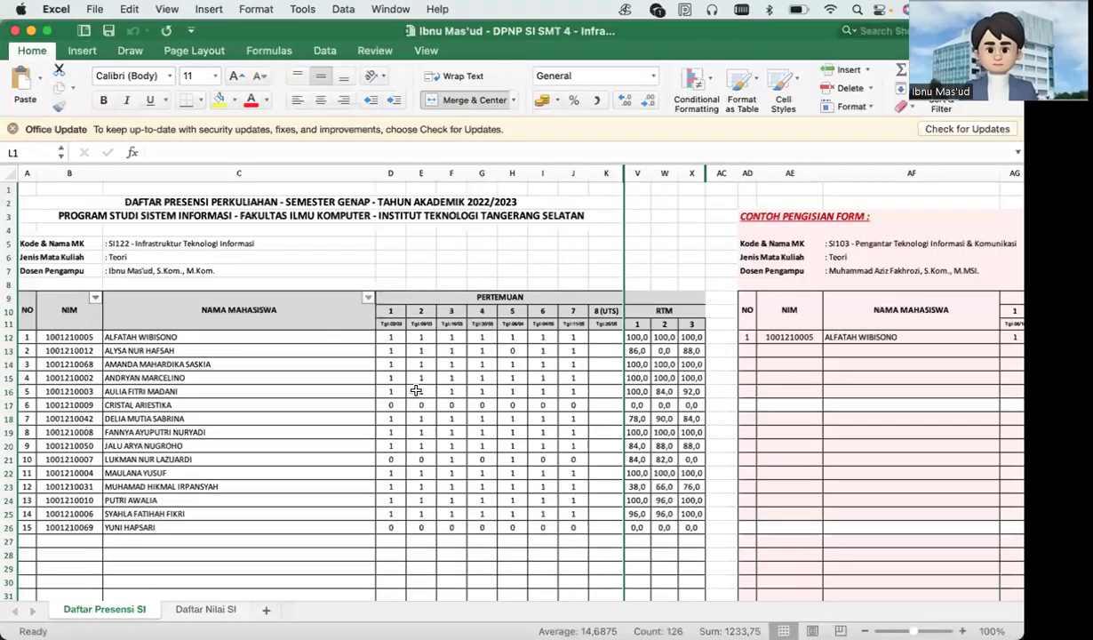
Unhide the hidden columns between K and AC on the Daftar Presensi SI sheet.
{"action": "left_click", "coordinate": [635, 174]}
{"action": "left_click_drag", "start_coordinate": [606, 174], "coordinate": [734, 280]}
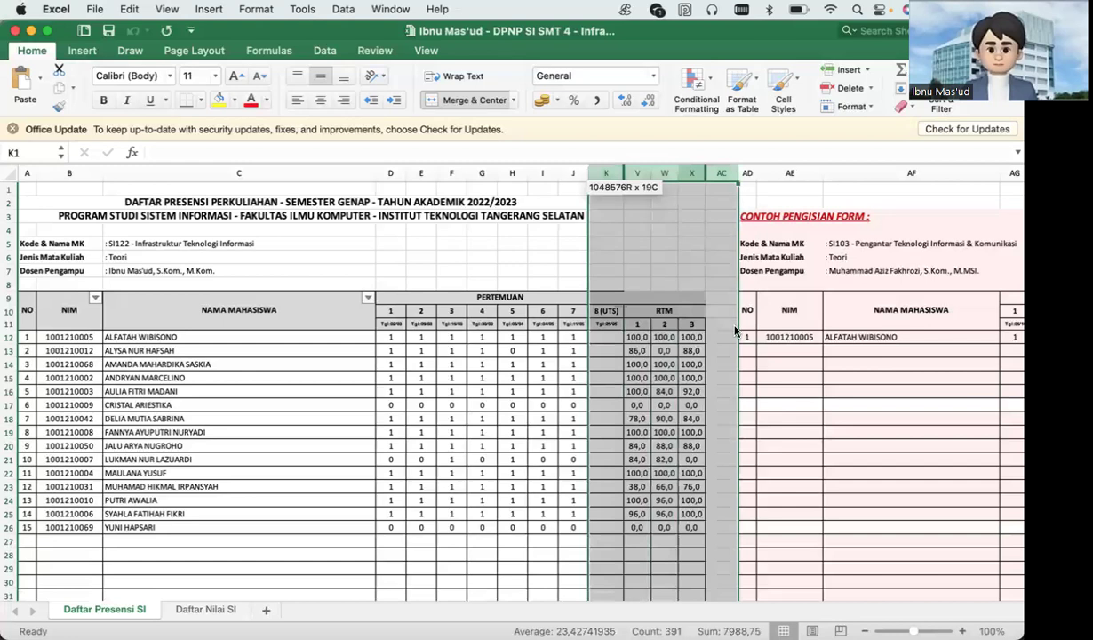
{"action": "right_click", "coordinate": [704, 174]}
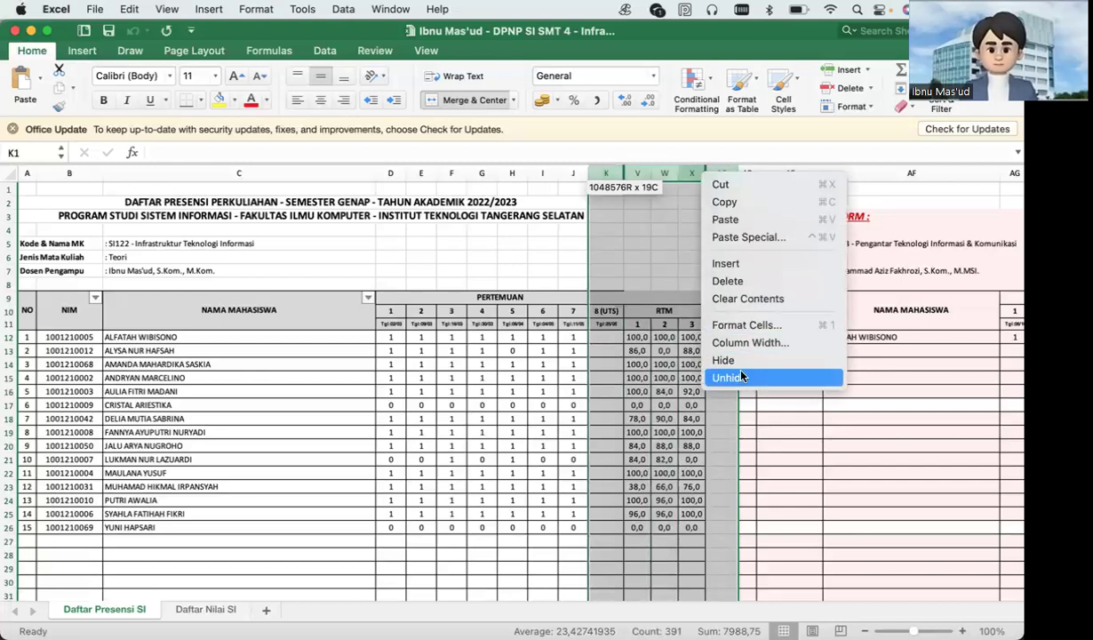
{"action": "left_click", "coordinate": [742, 377]}
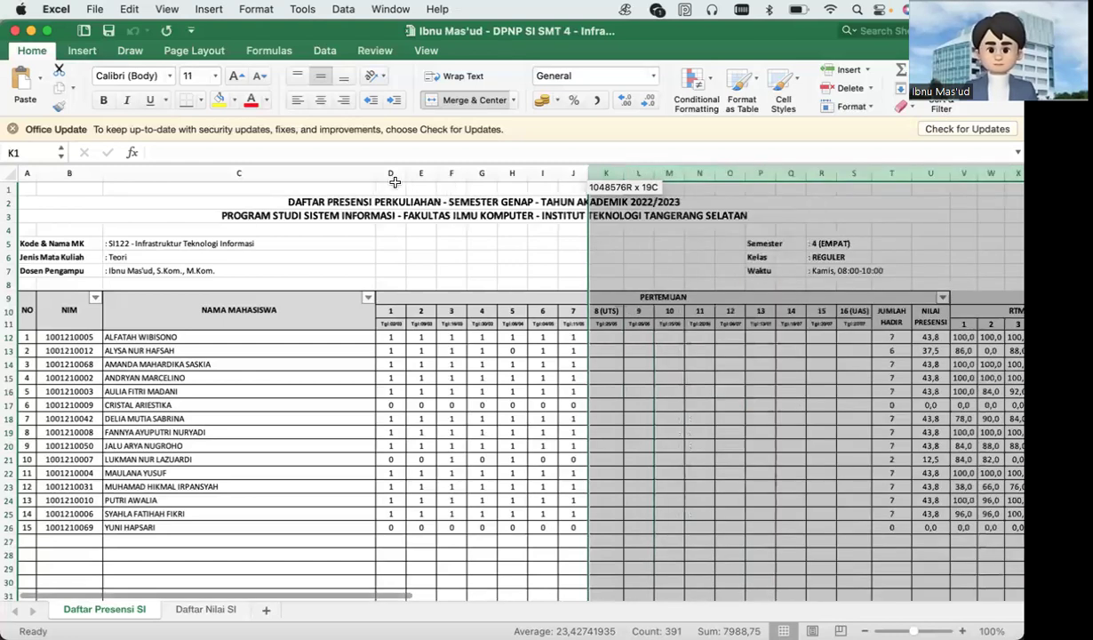
Hide columns D through K, which hold meetings 1 to 8 (UTS).
{"action": "left_click_drag", "start_coordinate": [391, 172], "coordinate": [592, 165]}
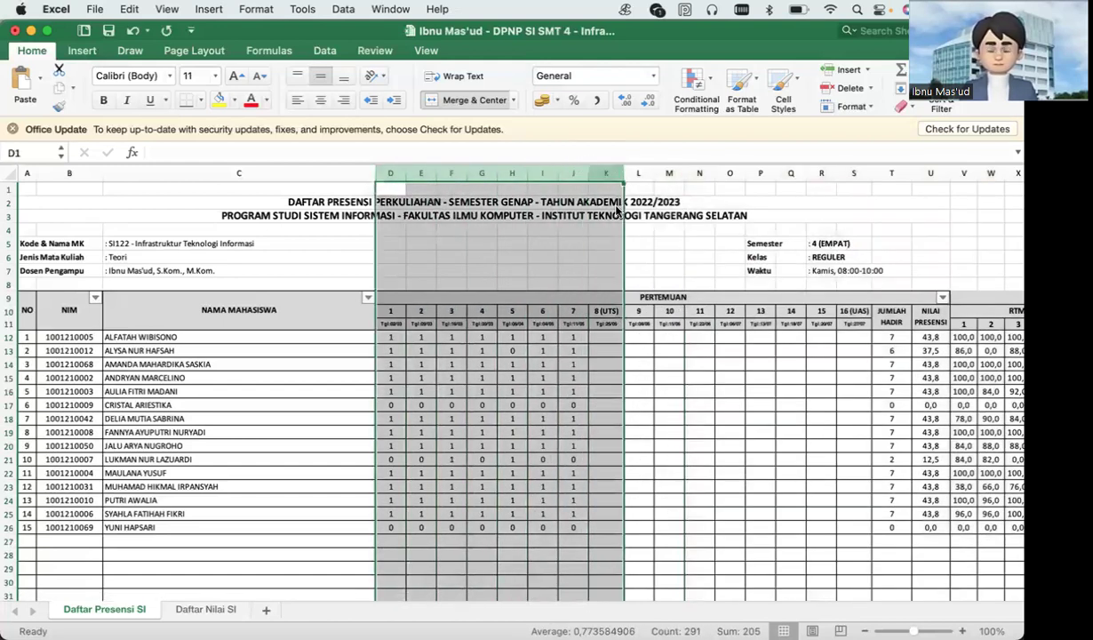
{"action": "right_click", "coordinate": [605, 170]}
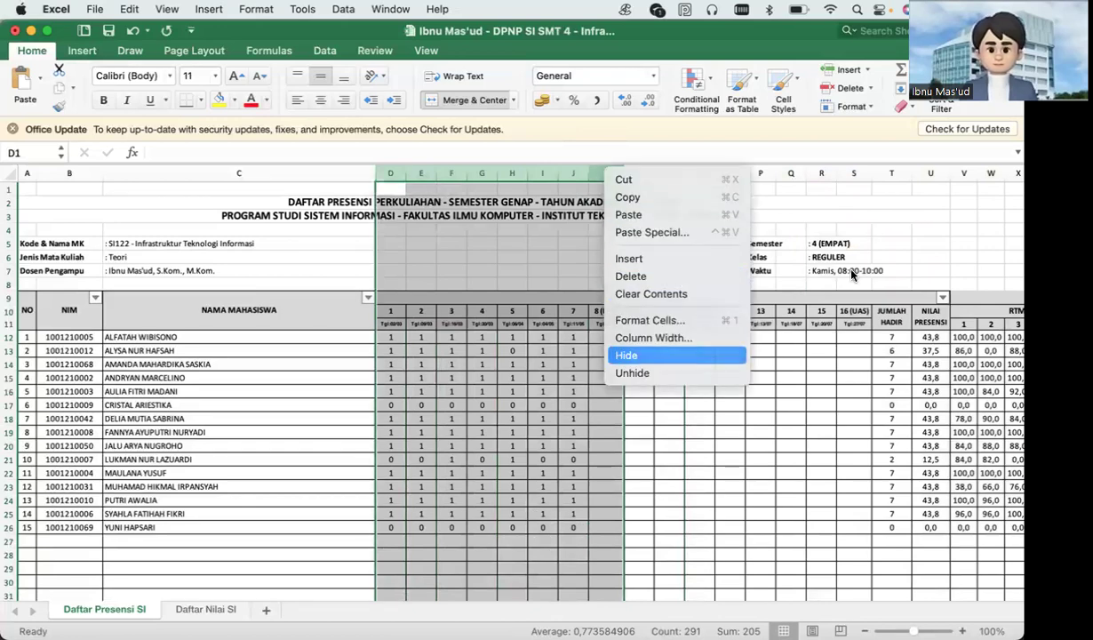
{"action": "left_click", "coordinate": [659, 354]}
{"action": "scroll", "coordinate": [819, 293], "scroll_direction": "right", "scroll_amount": 2}
{"action": "scroll", "coordinate": [546, 170], "scroll_direction": "right", "scroll_amount": 2}
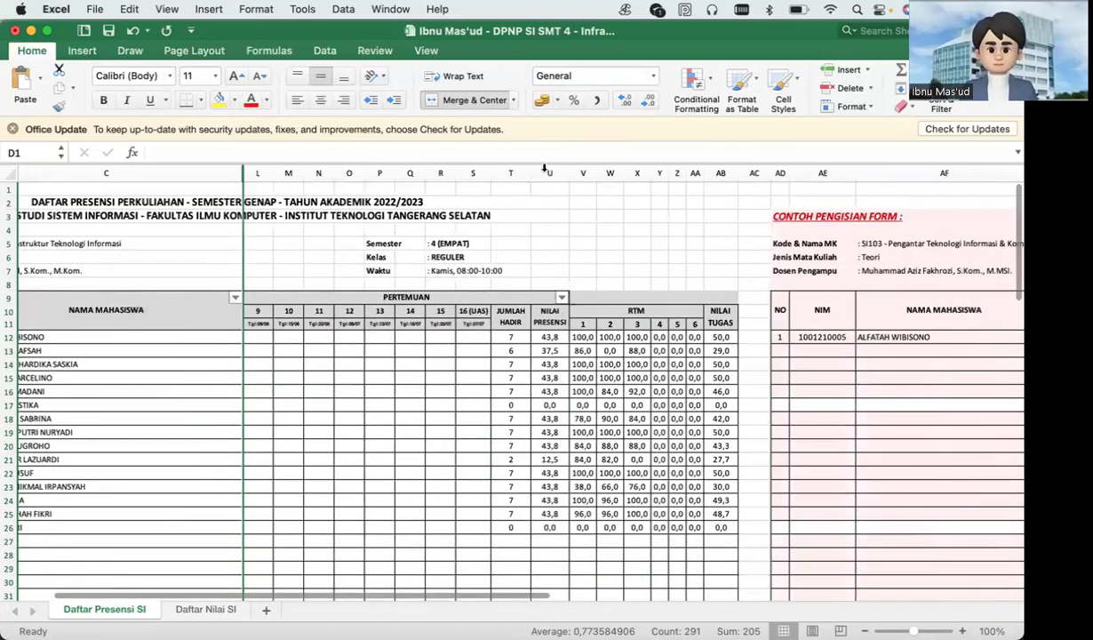
{"action": "left_click_drag", "start_coordinate": [545, 170], "coordinate": [724, 173]}
{"action": "right_click", "coordinate": [724, 172]}
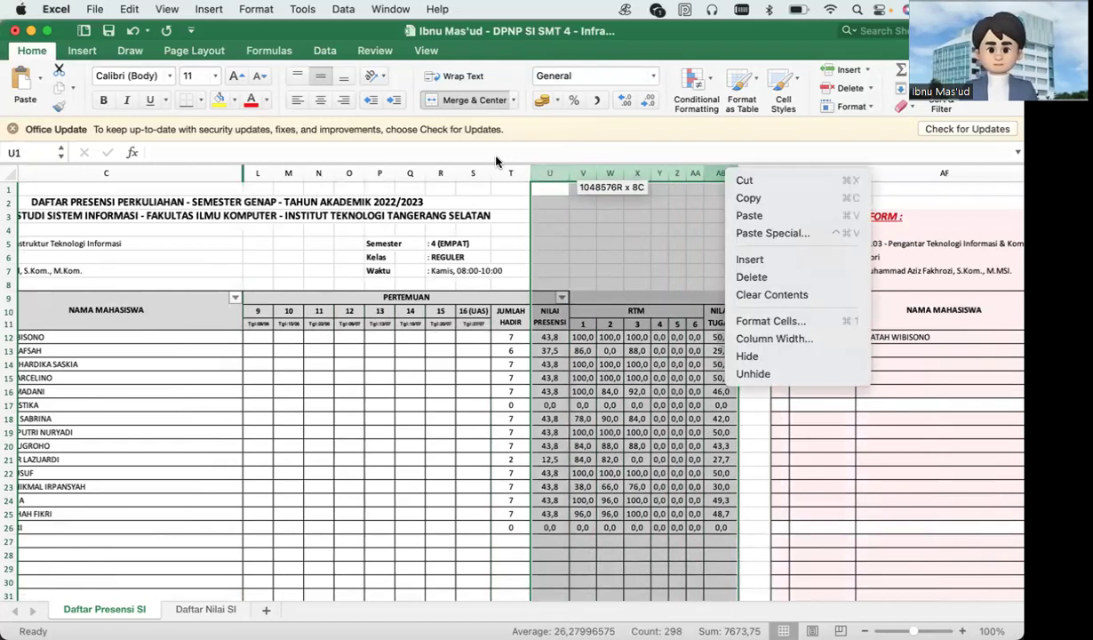
{"action": "left_click", "coordinate": [498, 171]}
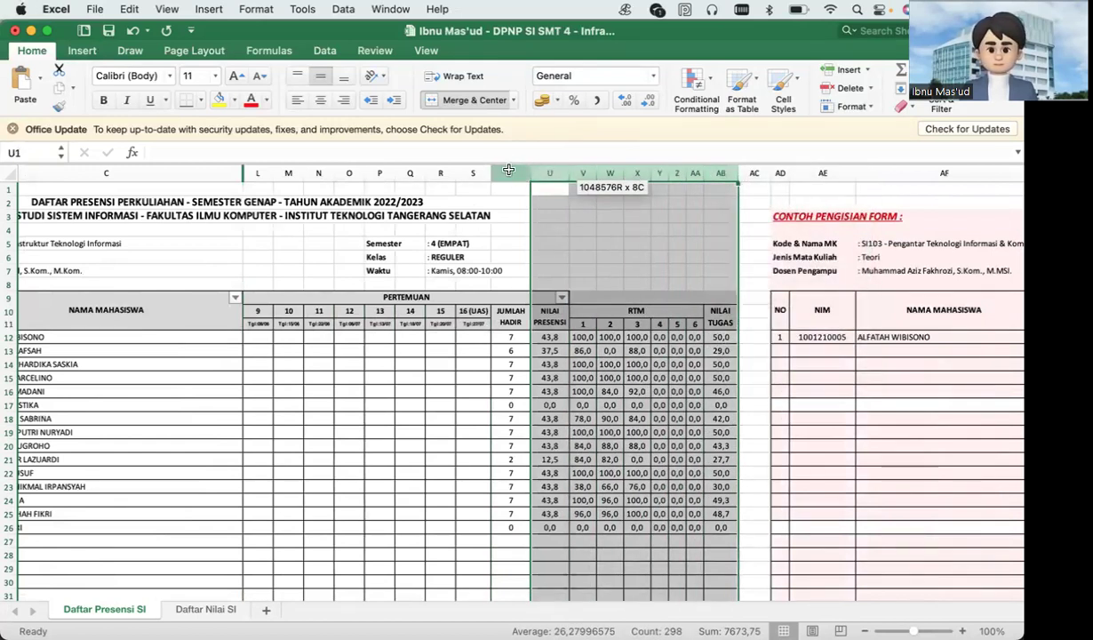
Hide columns T through AB, from the JUMLAH HADIR column to the NILAI TUGAS column.
{"action": "left_click_drag", "start_coordinate": [510, 172], "coordinate": [724, 171]}
{"action": "right_click", "coordinate": [724, 171]}
{"action": "left_click", "coordinate": [743, 345]}
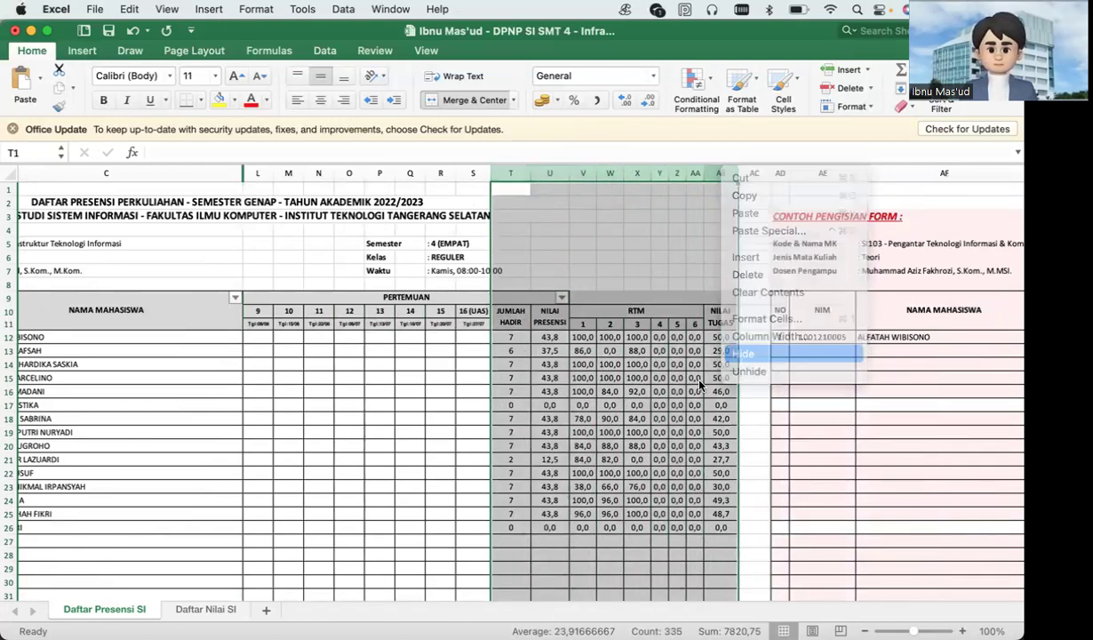
{"action": "scroll", "coordinate": [413, 425], "scroll_direction": "left", "scroll_amount": 3}
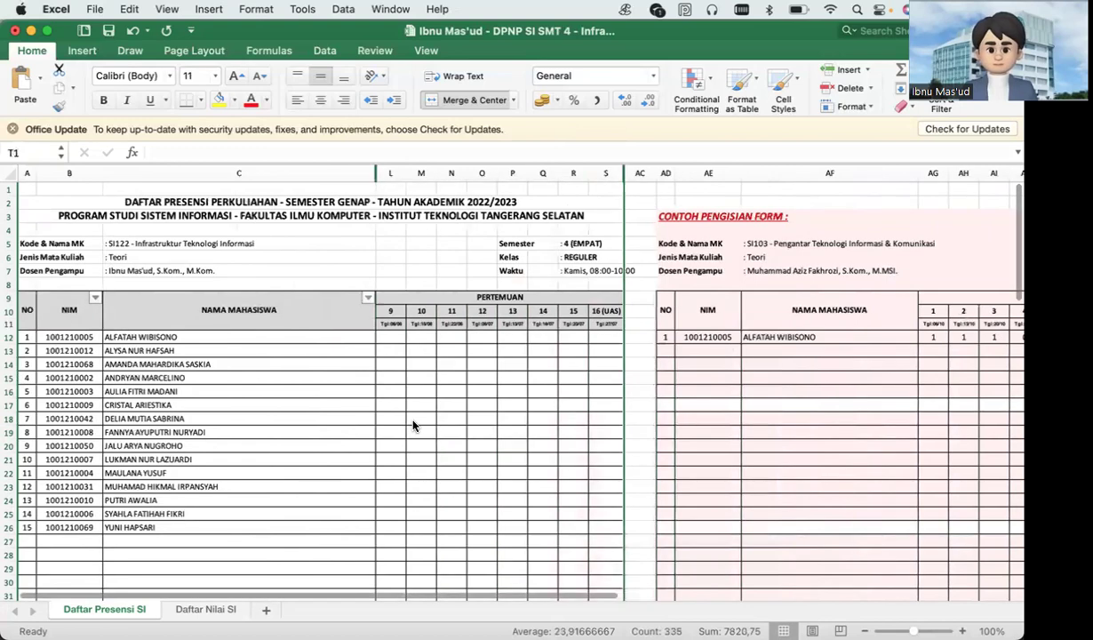
Enter 1 as the meeting 9 attendance for the first five students, in cells L12 to L16.
{"action": "scroll", "coordinate": [409, 355], "scroll_direction": "down", "scroll_amount": 2}
{"action": "left_click", "coordinate": [397, 303]}
{"action": "scroll", "coordinate": [396, 304], "scroll_direction": "up", "scroll_amount": 2}
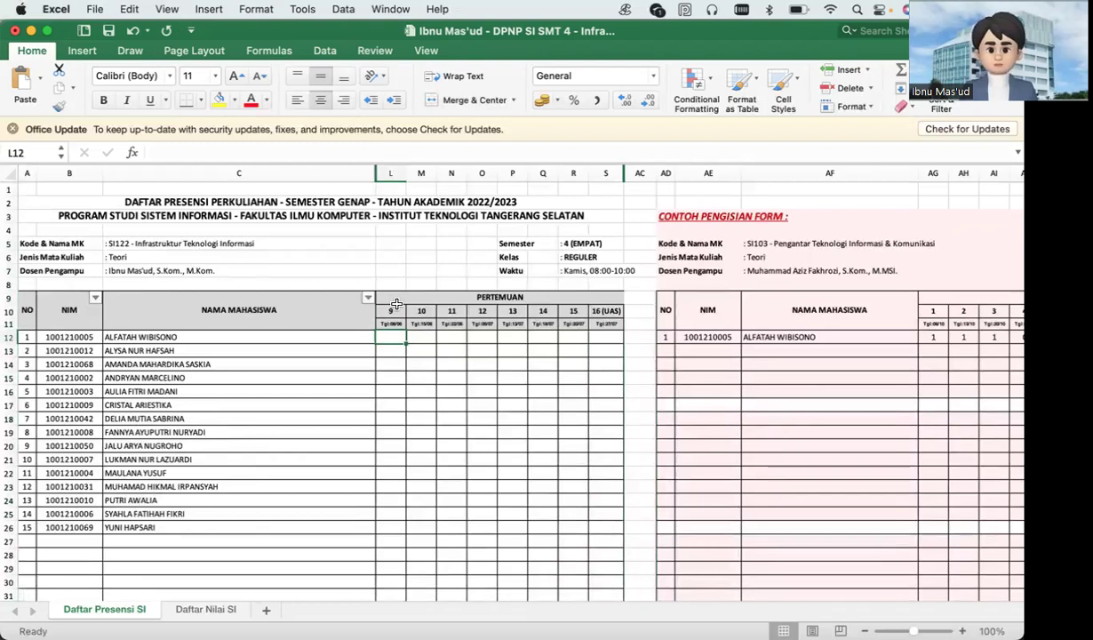
{"action": "key", "text": "XF86AudioRaiseVolume"}
{"action": "type", "text": "1"}
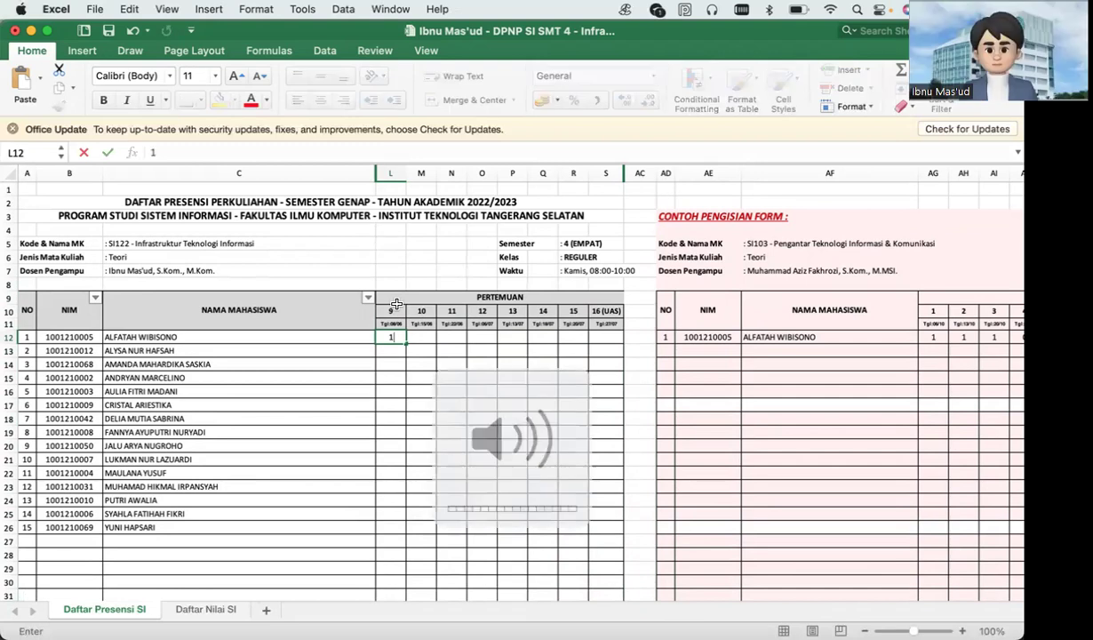
{"action": "key", "text": "Return"}
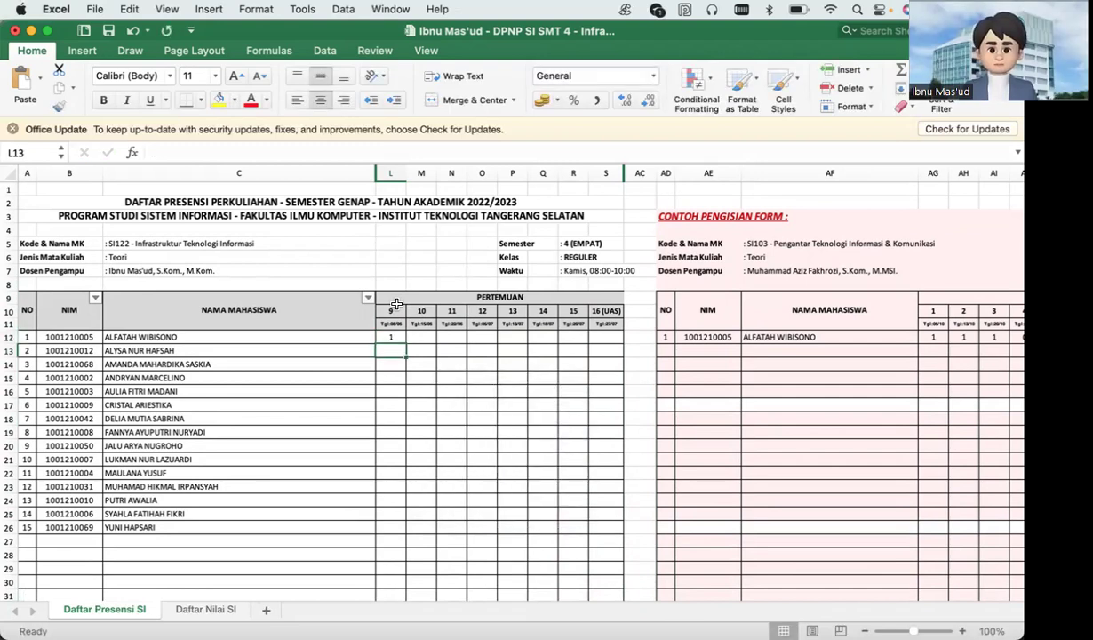
{"action": "type", "text": "1"}
{"action": "key", "text": "Return"}
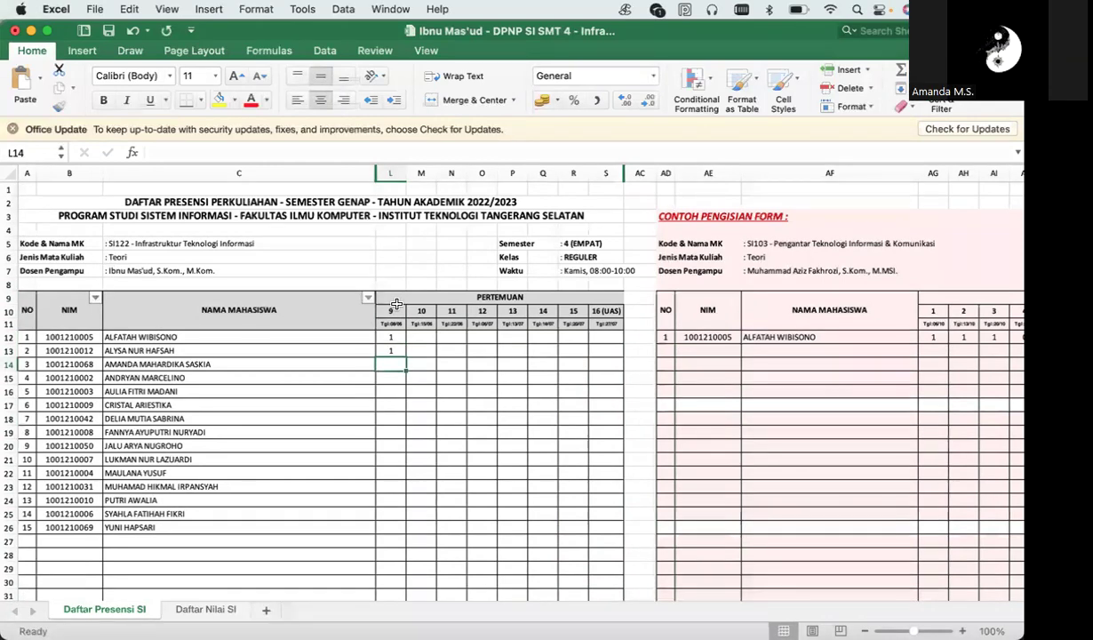
{"action": "type", "text": "1"}
{"action": "key", "text": "Return"}
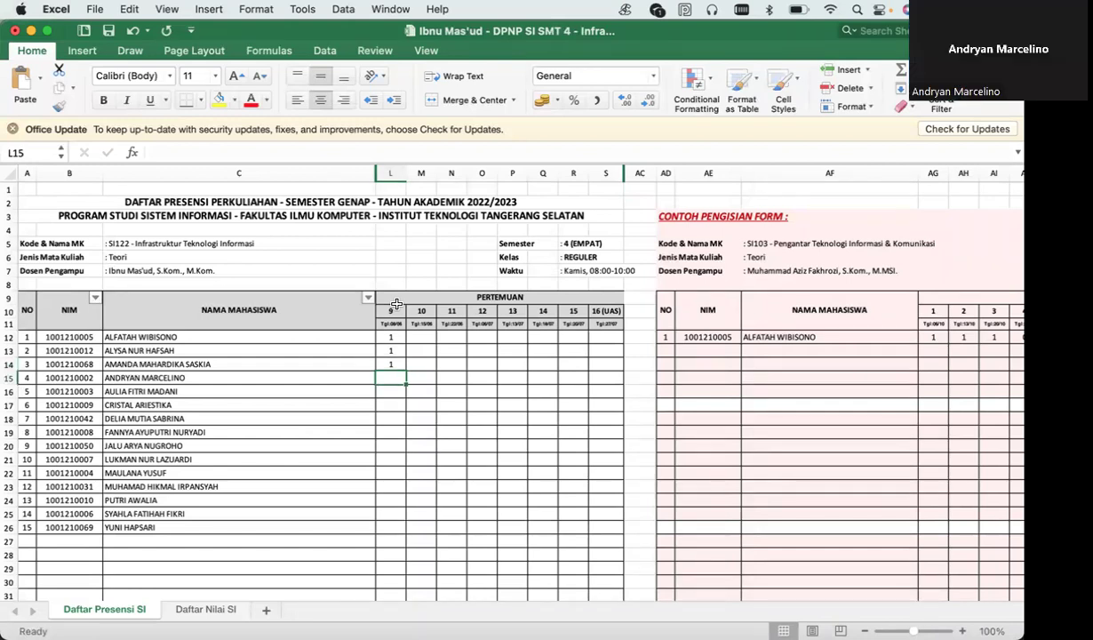
{"action": "type", "text": "1"}
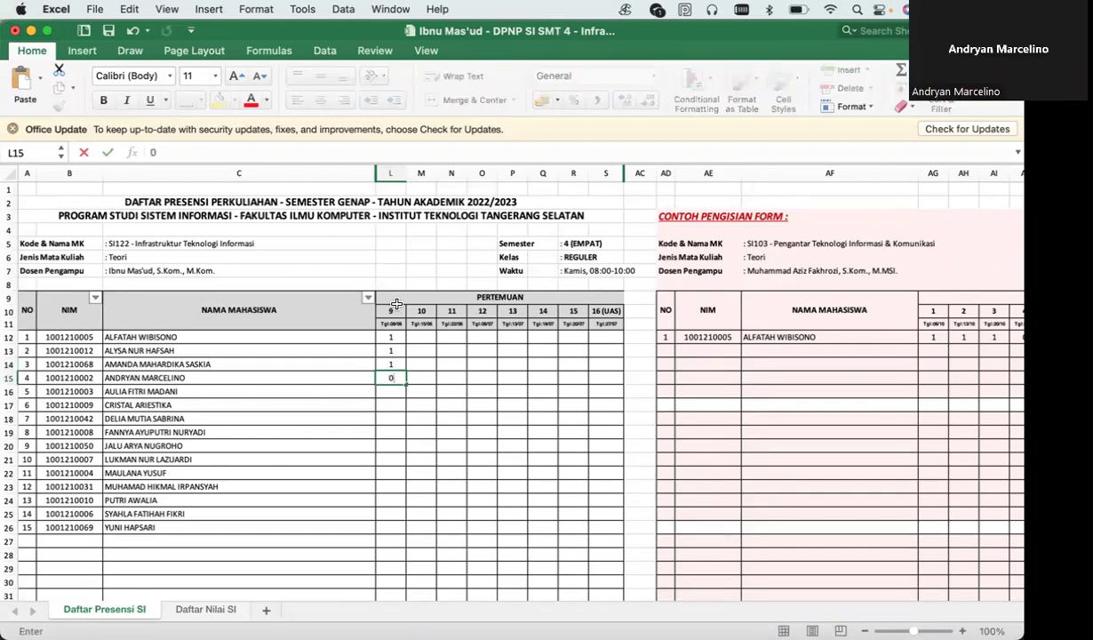
{"action": "key", "text": "Return"}
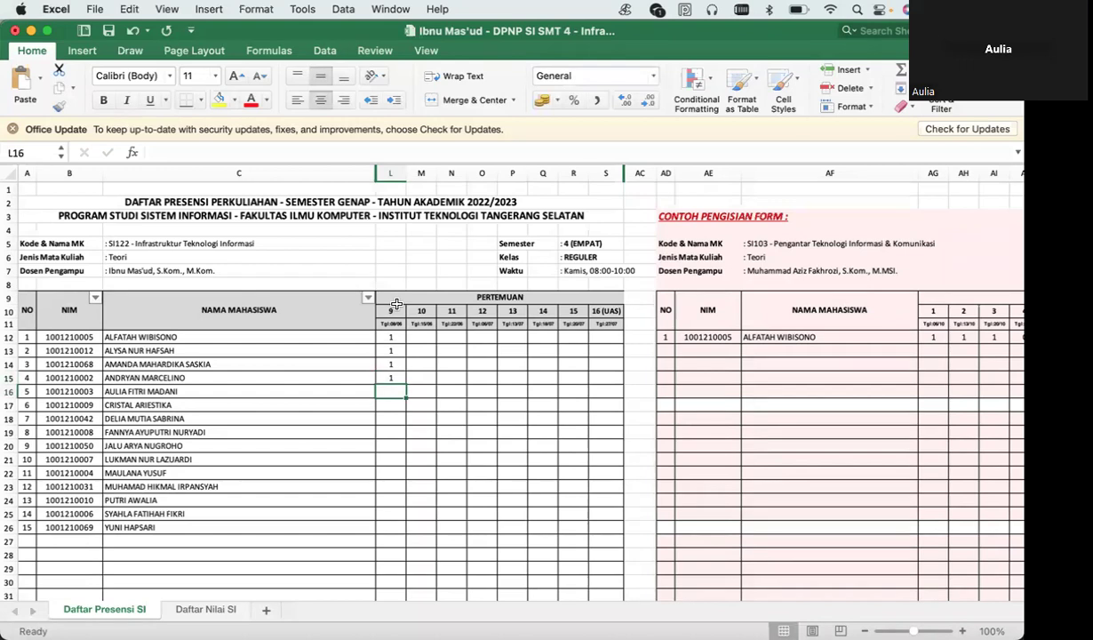
{"action": "type", "text": "1"}
{"action": "key", "text": "Return"}
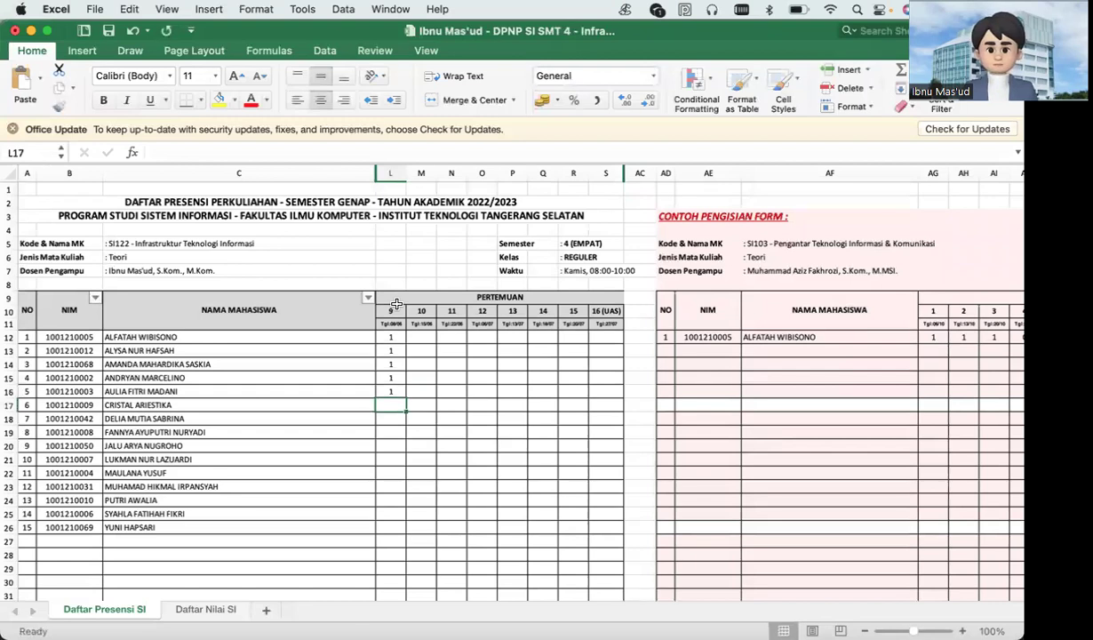
Record meeting 9 attendance for students 6 and 7, entering 0 in L17 and 1 in L18.
{"action": "type", "text": "0"}
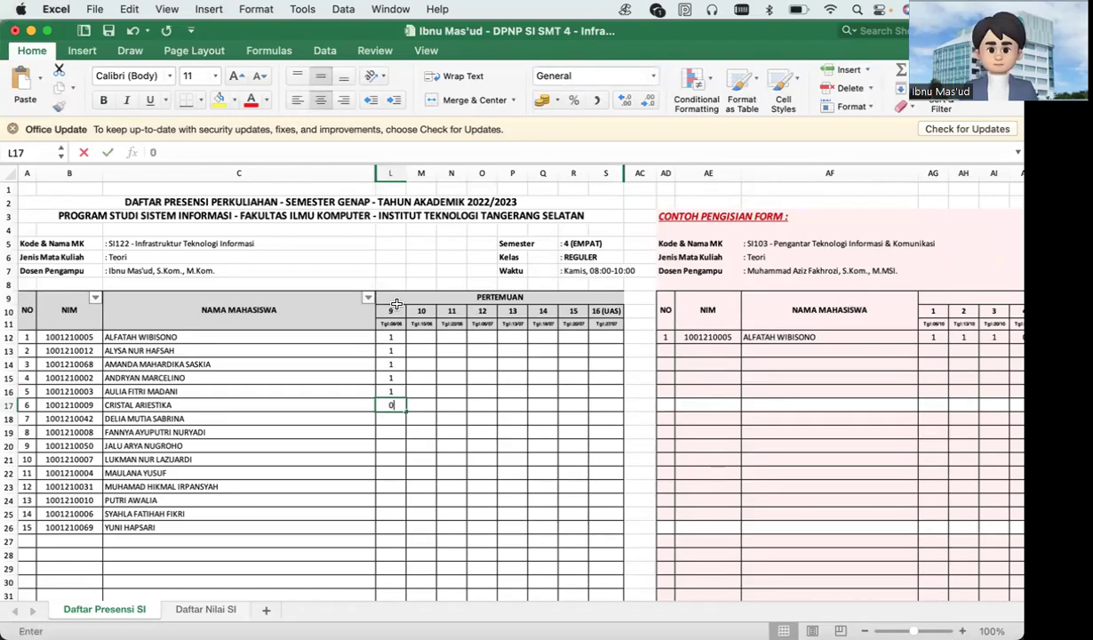
{"action": "key", "text": "Return"}
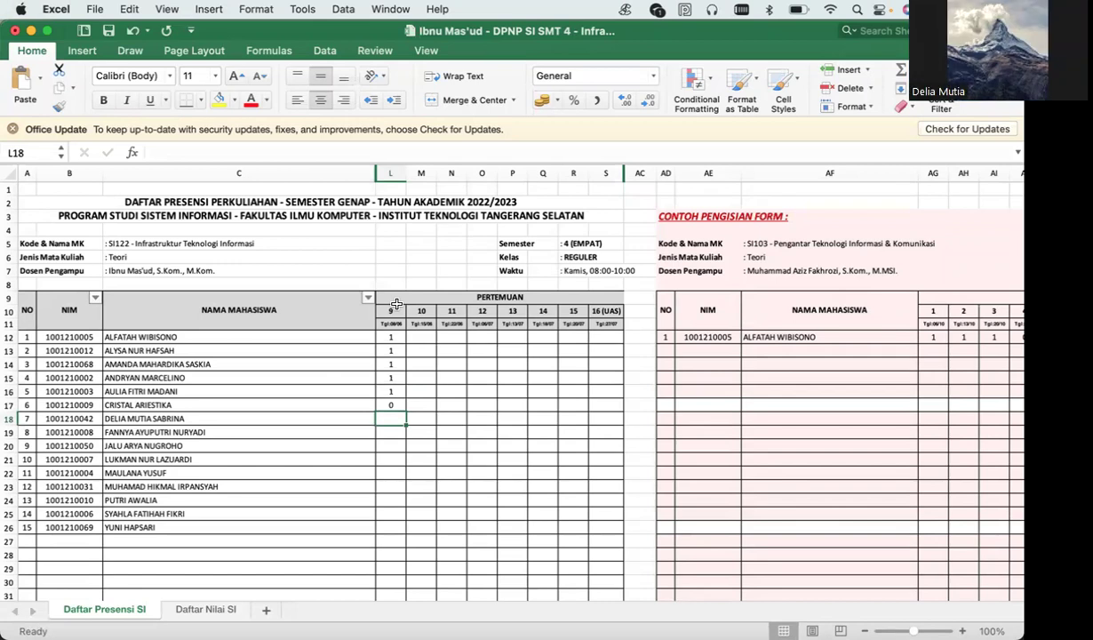
{"action": "type", "text": "1"}
{"action": "key", "text": "Return"}
Enter 0 for student 8's meeting 9 attendance in L19 and fill the cell with yellow.
{"action": "left_click", "coordinate": [453, 419]}
{"action": "left_click", "coordinate": [392, 432]}
{"action": "type", "text": "0"}
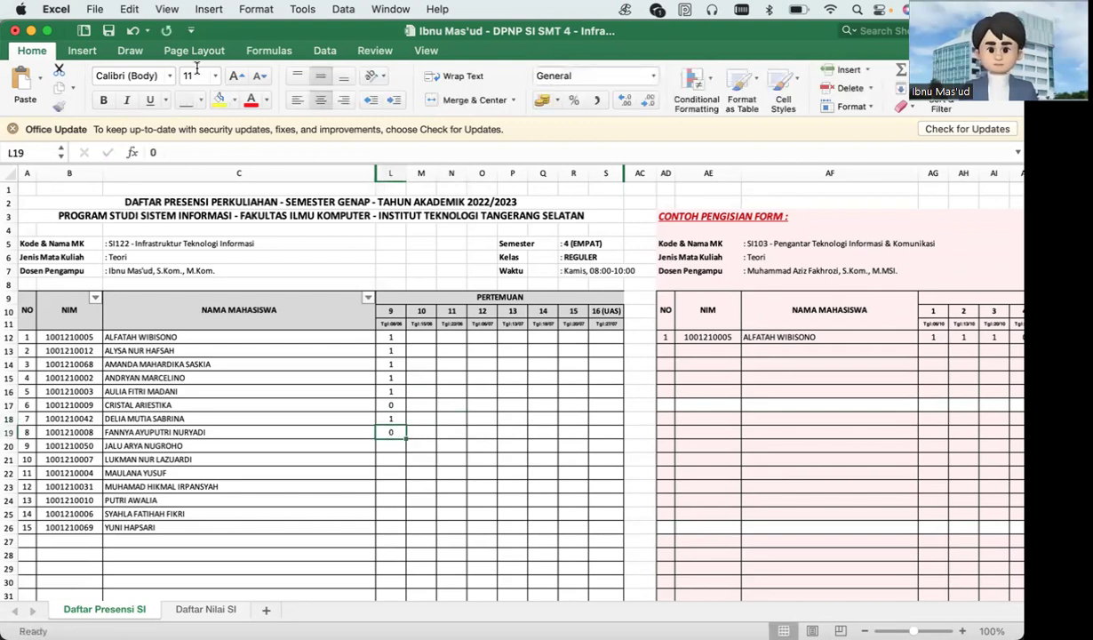
{"action": "left_click", "coordinate": [217, 100]}
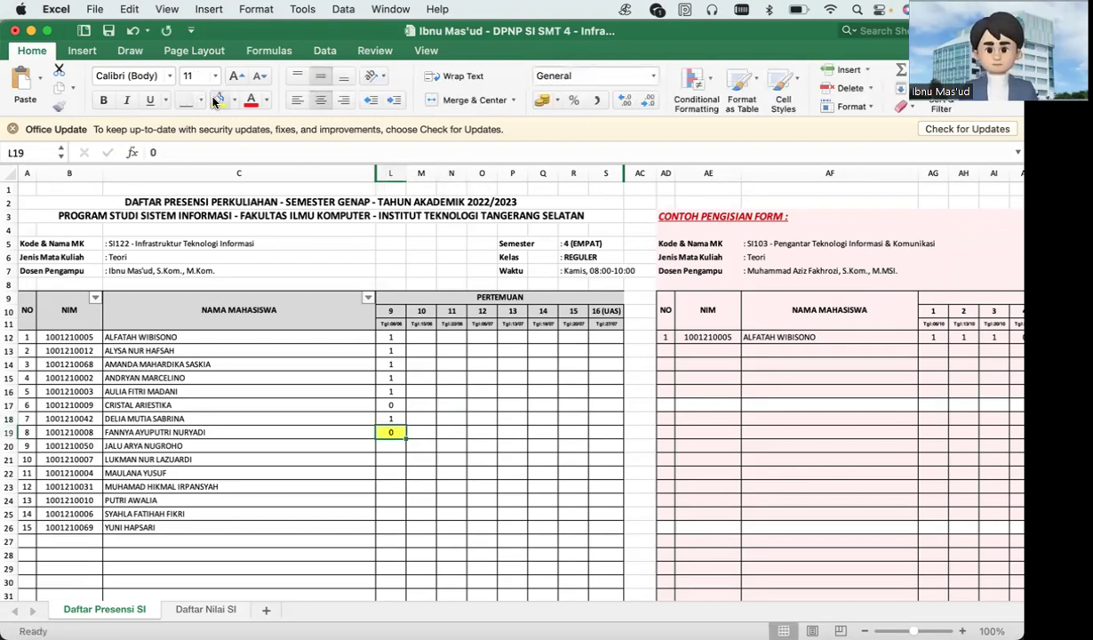
Record meeting 9 attendance for students 9 and 10, entering 0 in L20 and 1 in L21.
{"action": "left_click", "coordinate": [394, 448]}
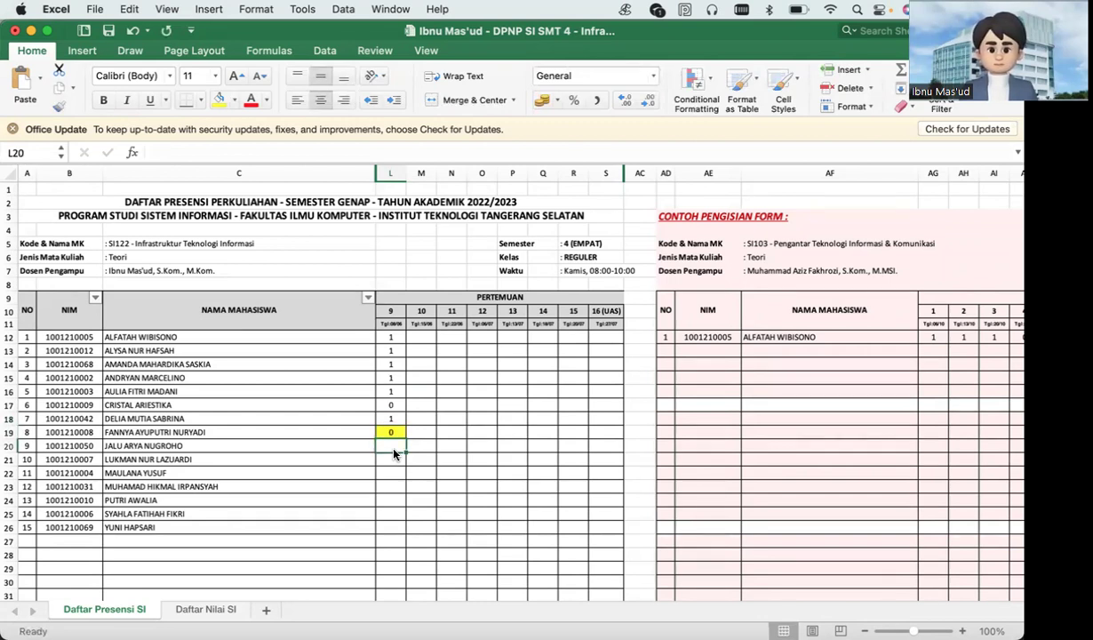
{"action": "type", "text": "0"}
{"action": "left_click", "coordinate": [393, 454]}
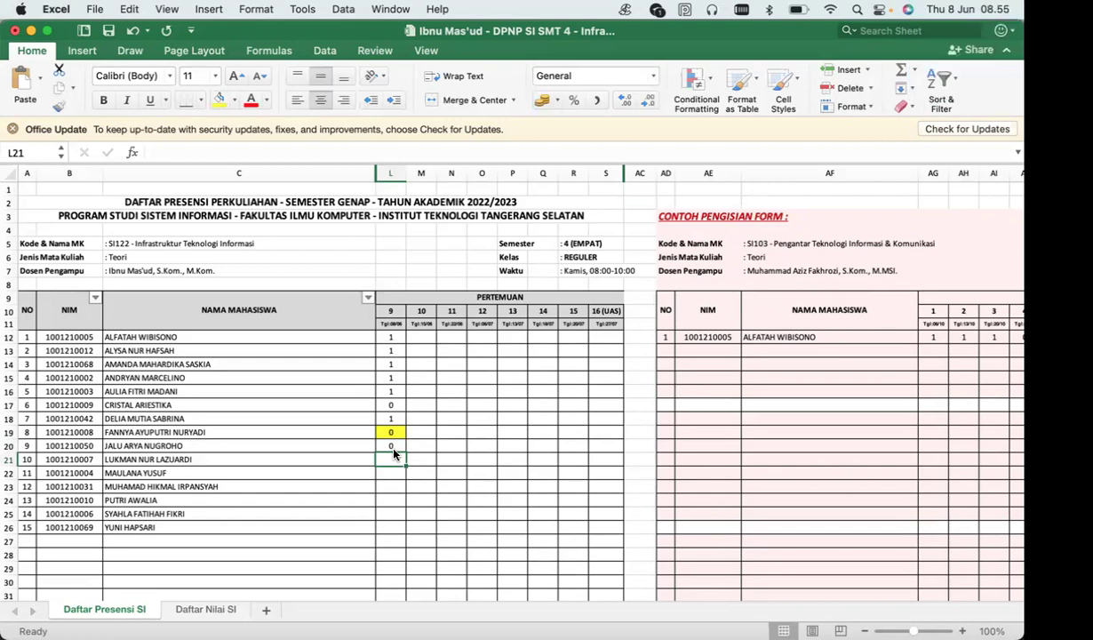
{"action": "type", "text": "1"}
{"action": "key", "text": "Return"}
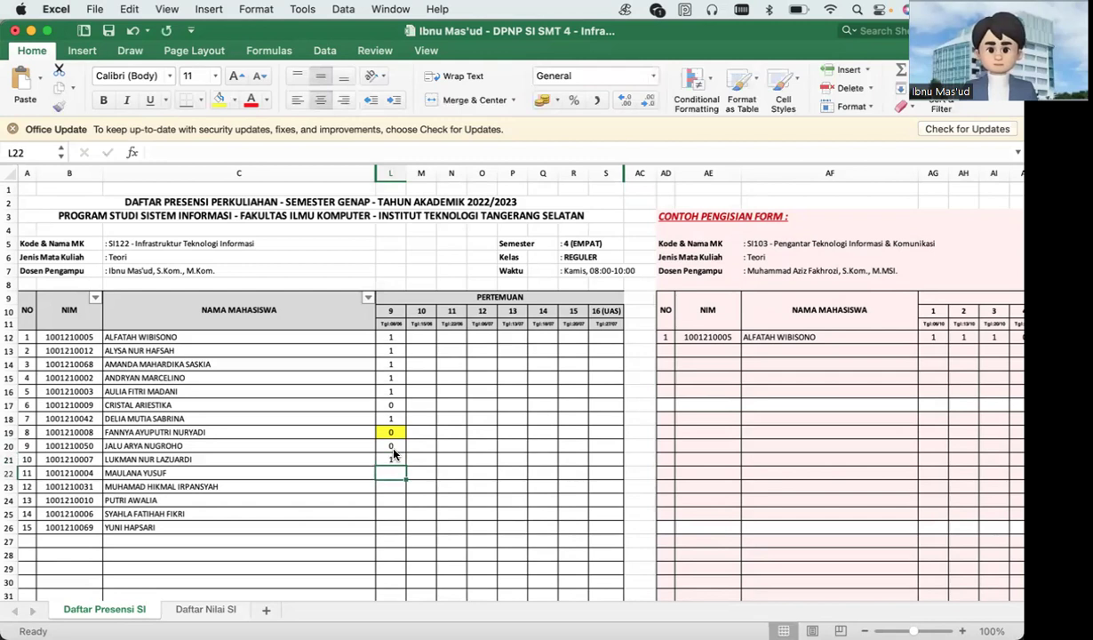
Enter 1 as the meeting 9 attendance for students 11 to 13, in cells L22 to L24.
{"action": "type", "text": "0"}
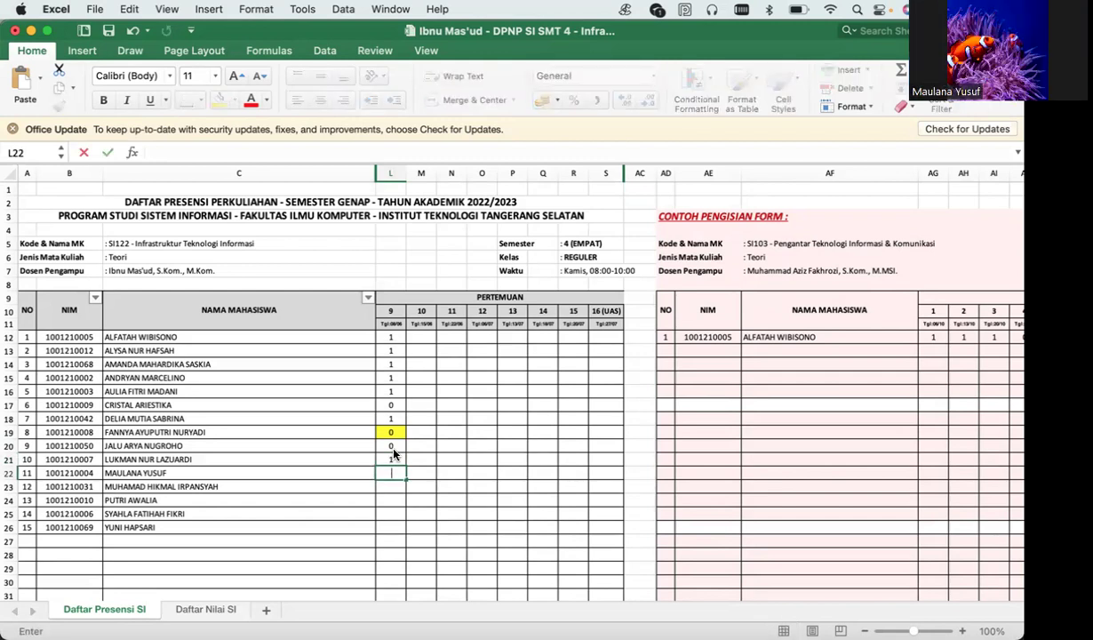
{"action": "key", "text": "BackSpace"}
{"action": "type", "text": "1"}
{"action": "key", "text": "Return"}
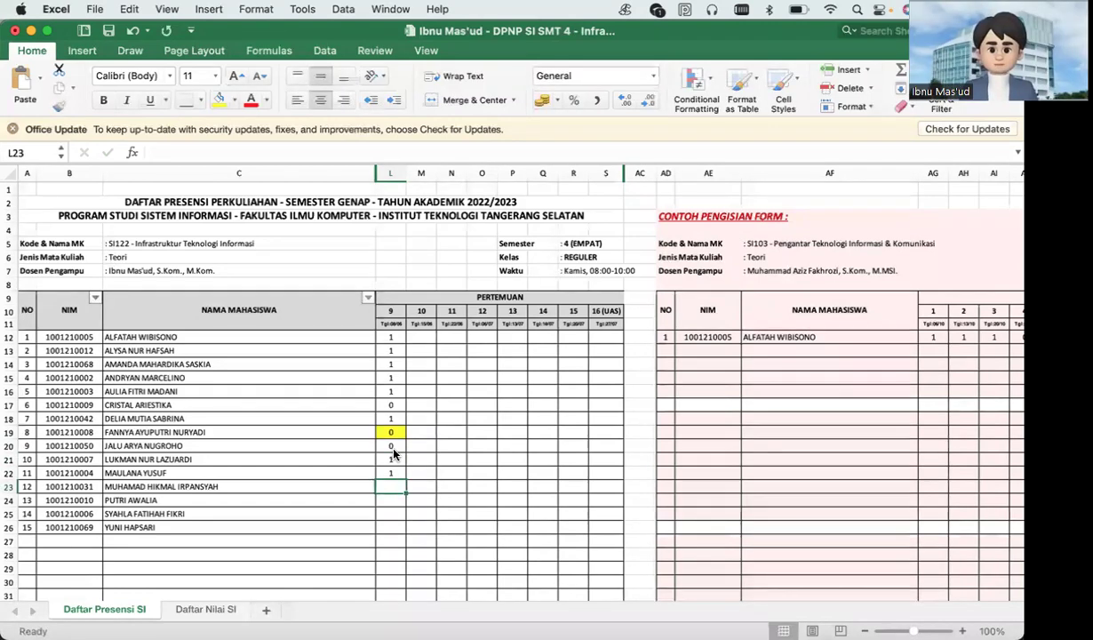
{"action": "type", "text": "1"}
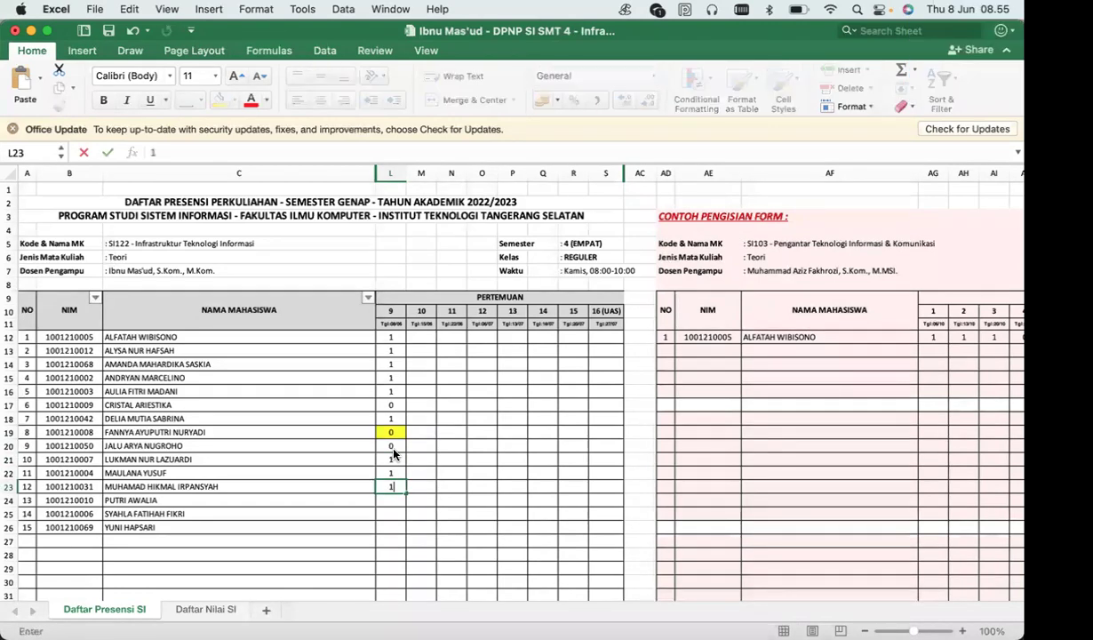
{"action": "key", "text": "Return"}
{"action": "key", "text": "Up"}
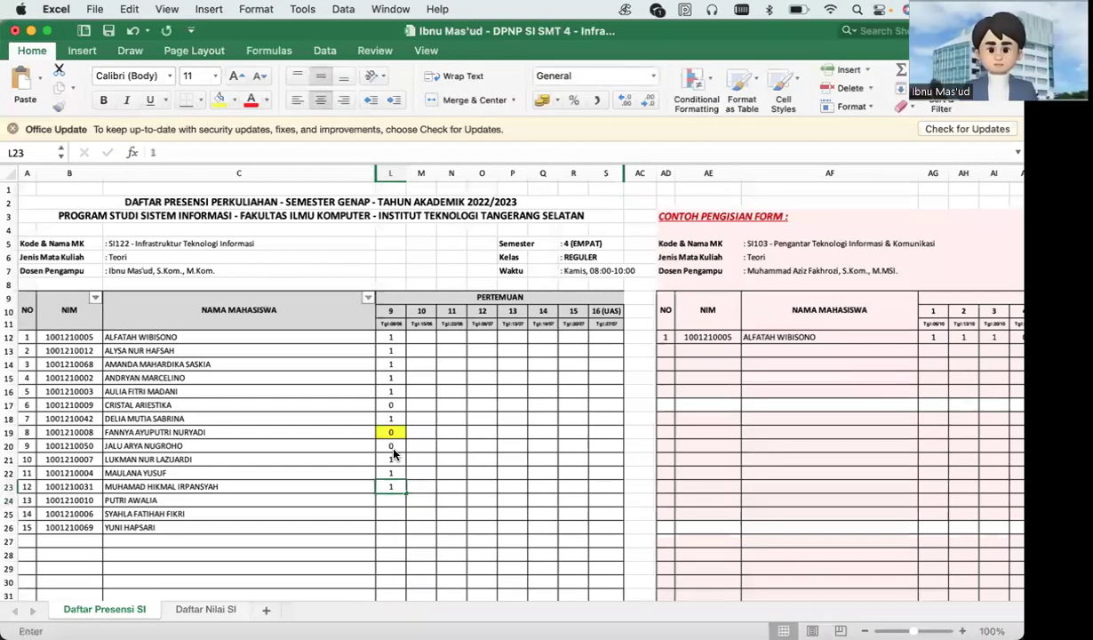
{"action": "key", "text": "Return"}
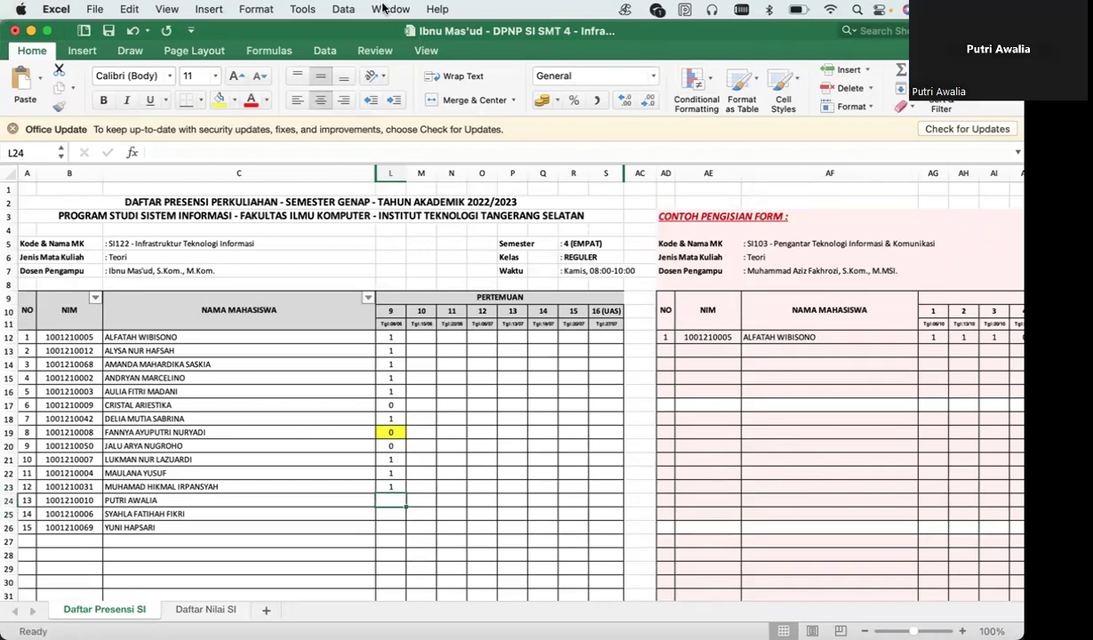
{"action": "type", "text": "1"}
{"action": "key", "text": "Return"}
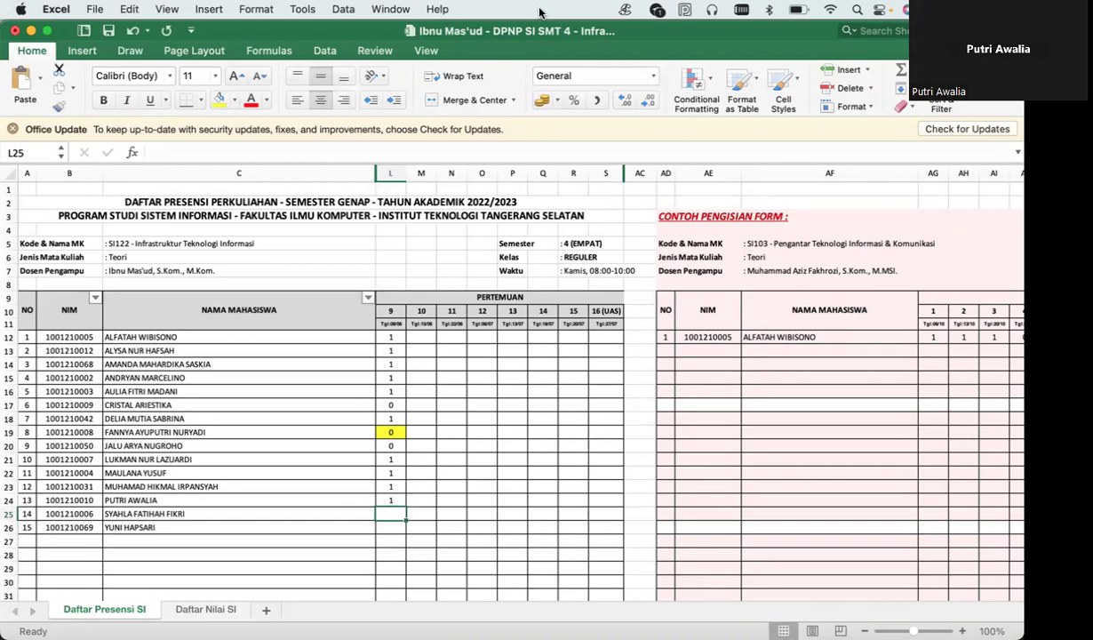
Change student 9's meeting 9 attendance in L20 to 1.
{"action": "scroll", "coordinate": [824, 309], "scroll_direction": "down", "scroll_amount": 5}
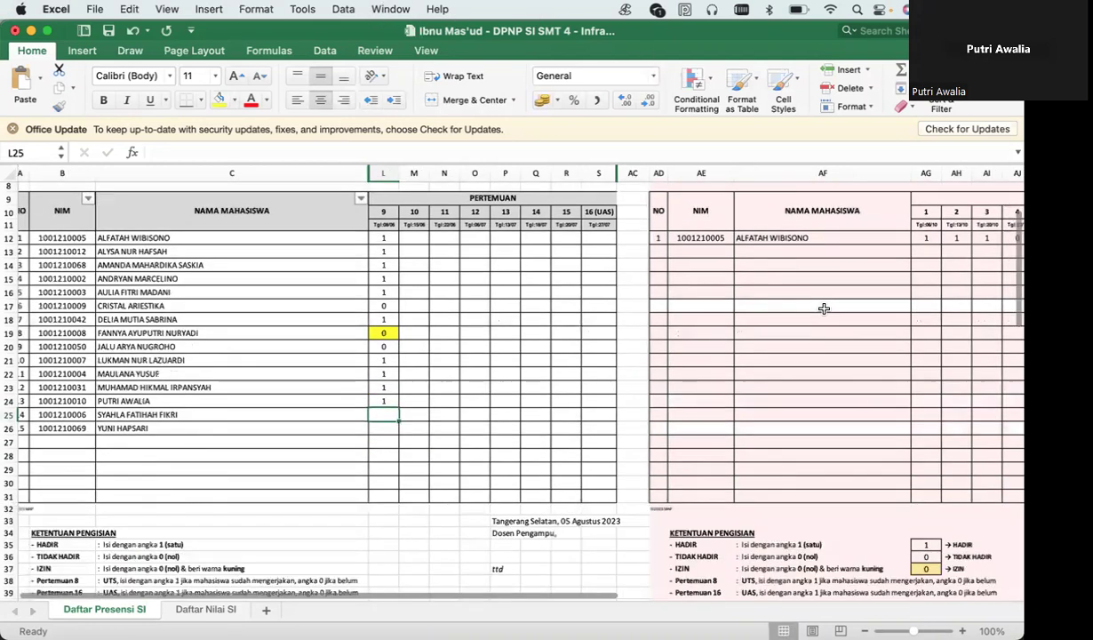
{"action": "scroll", "coordinate": [823, 308], "scroll_direction": "up", "scroll_amount": 2}
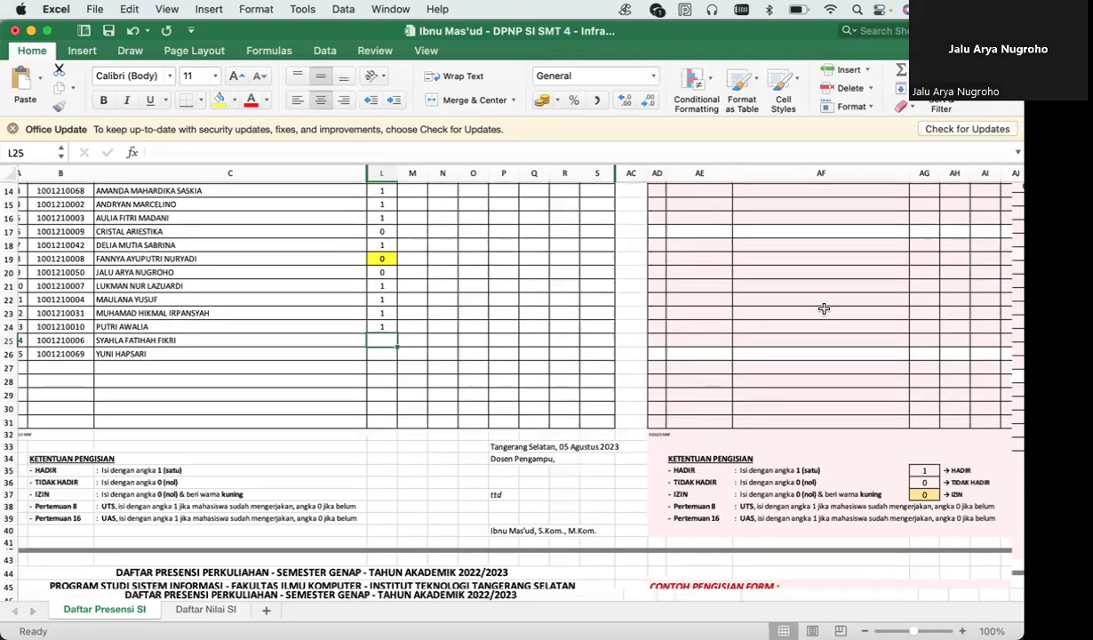
{"action": "left_click", "coordinate": [403, 339]}
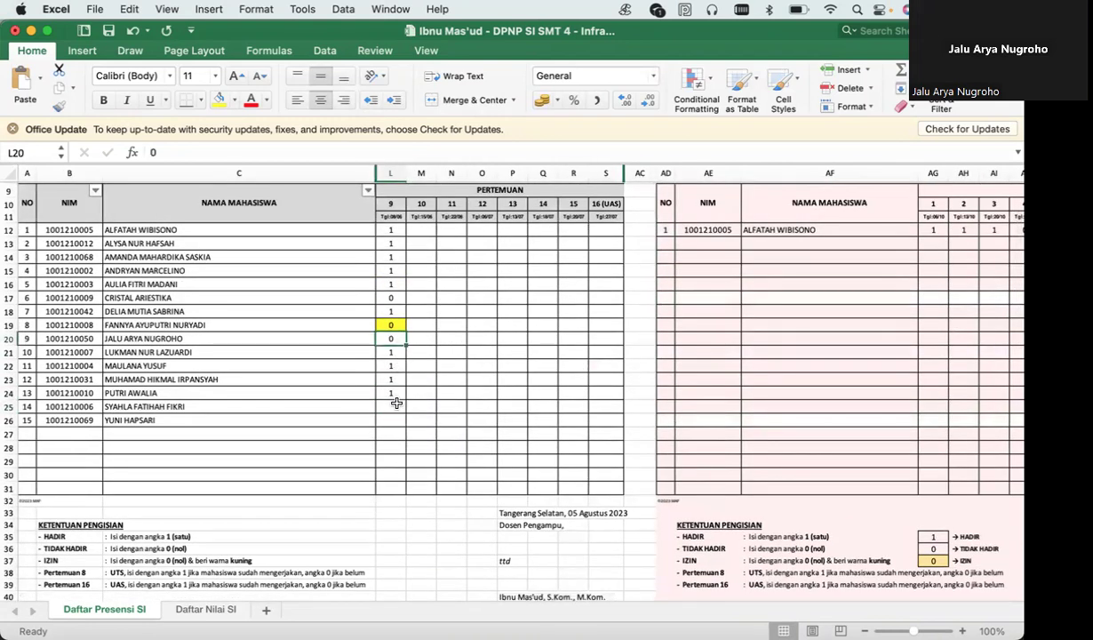
{"action": "type", "text": "1"}
{"action": "key", "text": "Return"}
{"action": "key", "text": "Return"}
{"action": "key", "text": "Return"}
{"action": "key", "text": "Return"}
{"action": "scroll", "coordinate": [694, 468], "scroll_direction": "down", "scroll_amount": 1}
{"action": "scroll", "coordinate": [694, 469], "scroll_direction": "right", "scroll_amount": 1}
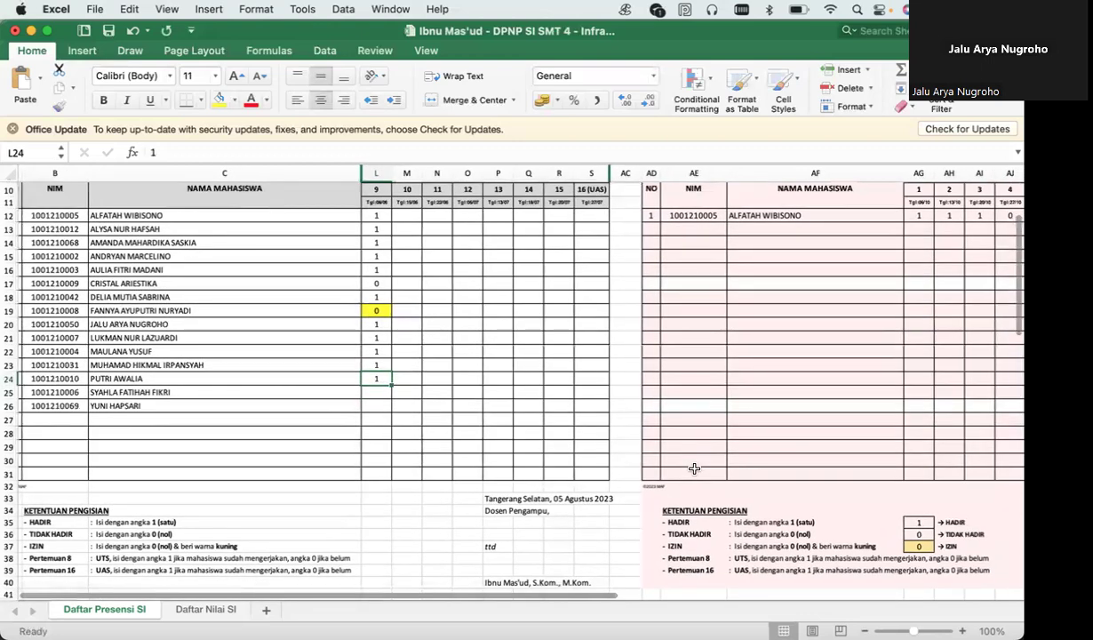
{"action": "scroll", "coordinate": [694, 469], "scroll_direction": "up", "scroll_amount": 1}
{"action": "scroll", "coordinate": [694, 468], "scroll_direction": "left", "scroll_amount": 1}
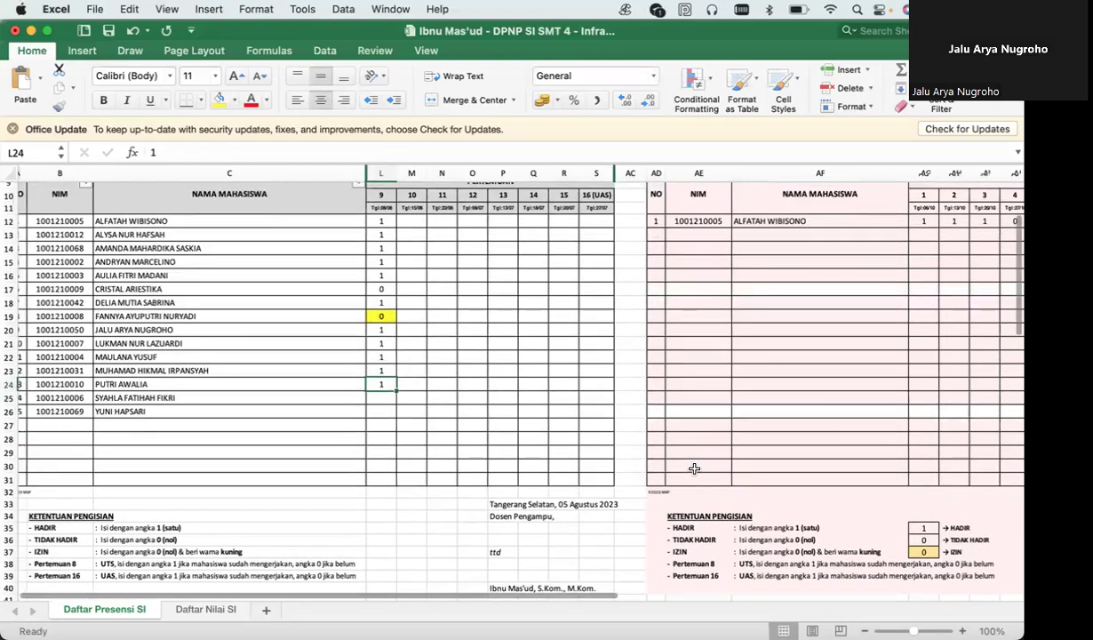
{"action": "scroll", "coordinate": [694, 469], "scroll_direction": "right", "scroll_amount": 1}
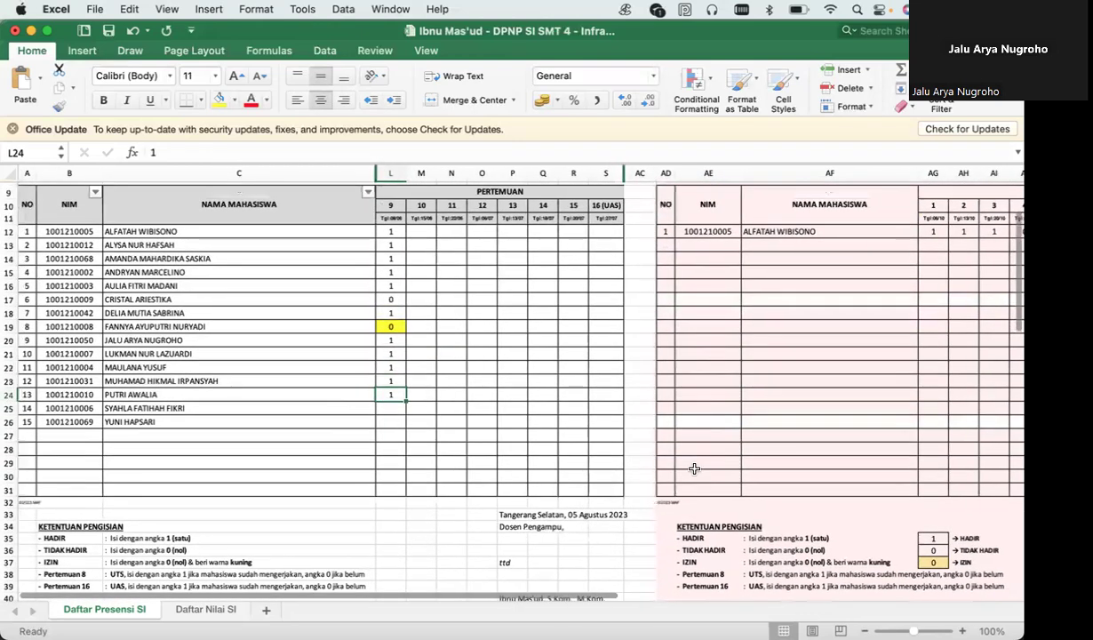
{"action": "scroll", "coordinate": [694, 468], "scroll_direction": "down", "scroll_amount": 1}
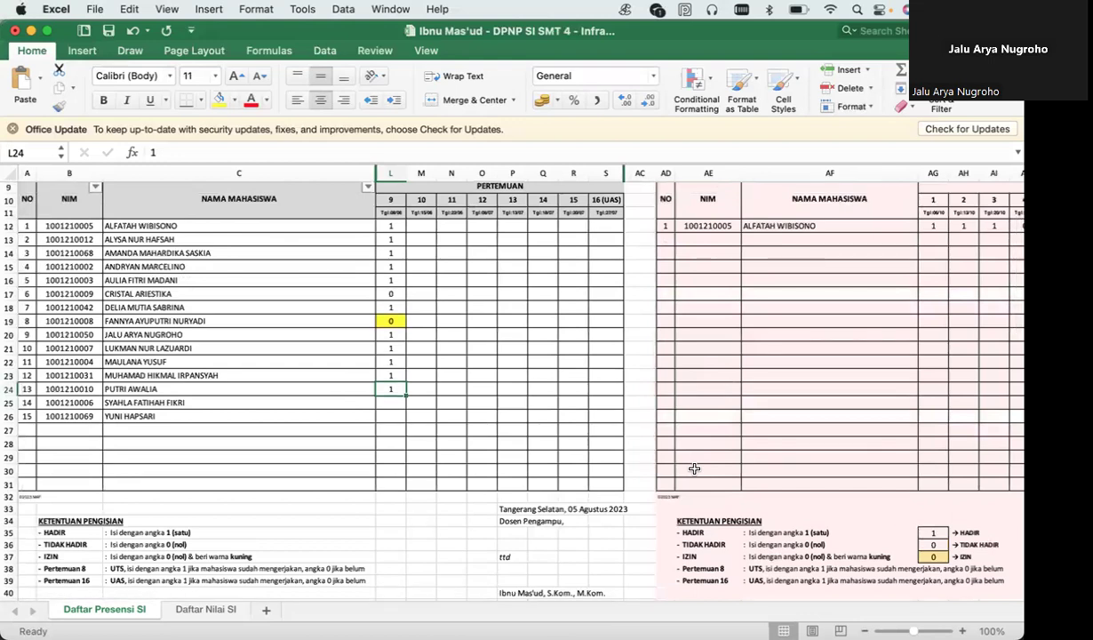
{"action": "type", "text": "0"}
{"action": "key", "text": "Return"}
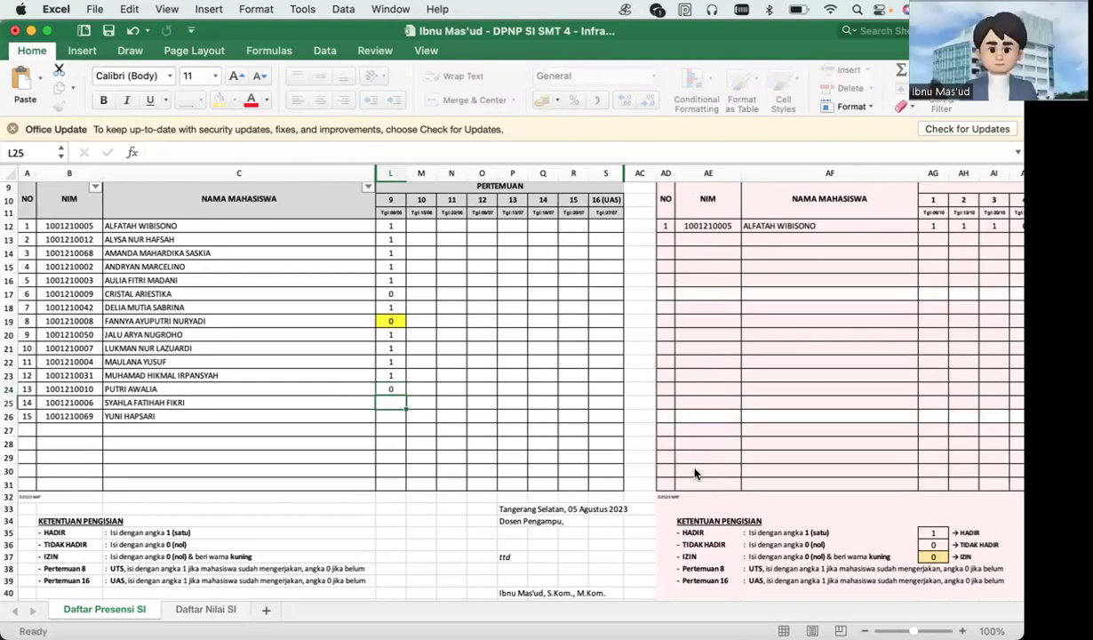
{"action": "key", "text": "Up"}
{"action": "type", "text": "1"}
{"action": "key", "text": "Return"}
Enter 0 for student 14's meeting 9 attendance in L25 and fill the cell with yellow.
{"action": "type", "text": "0"}
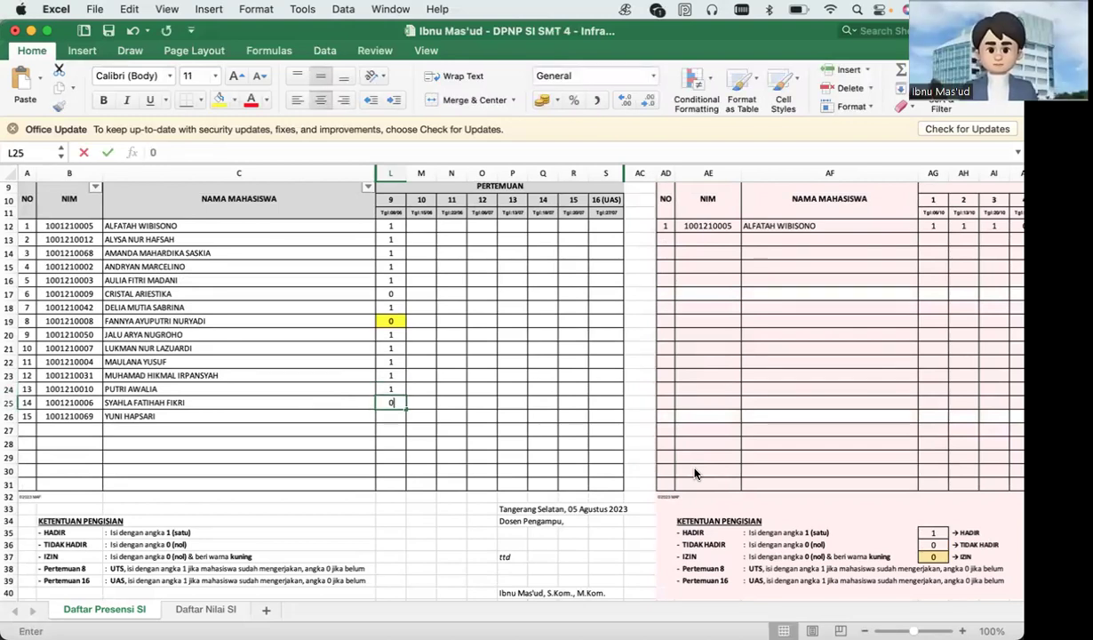
{"action": "key", "text": "Up"}
{"action": "key", "text": "Up"}
{"action": "key", "text": "Up"}
{"action": "key", "text": "Up"}
{"action": "key", "text": "Up"}
{"action": "key", "text": "Up"}
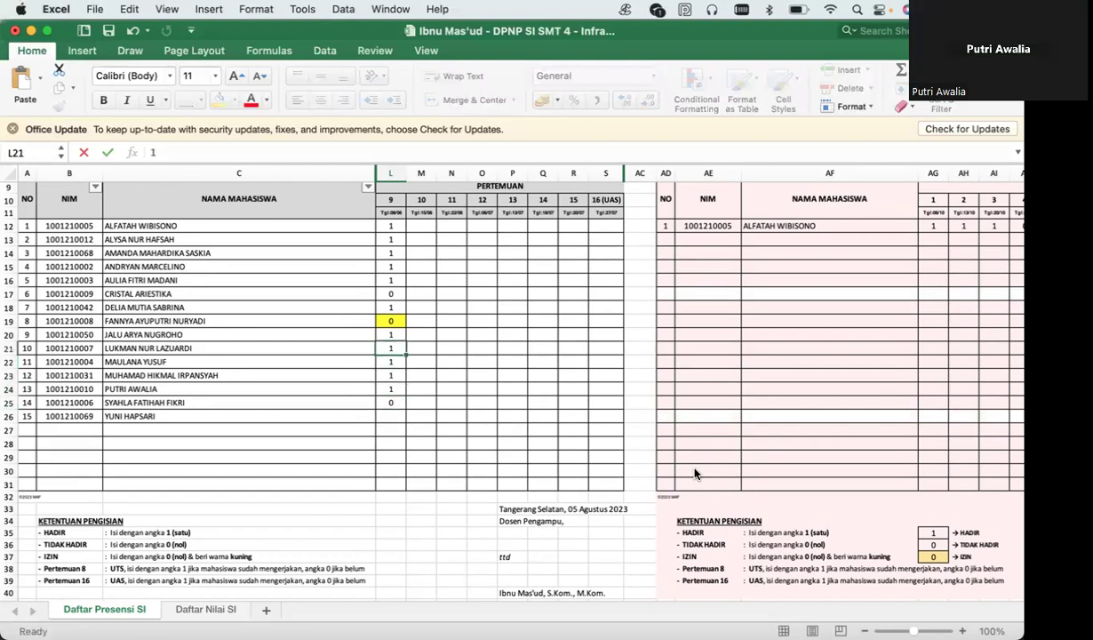
{"action": "key", "text": "Down"}
{"action": "key", "text": "Down"}
{"action": "key", "text": "Down"}
{"action": "key", "text": "Down"}
{"action": "key", "text": "Down"}
{"action": "key", "text": "Down"}
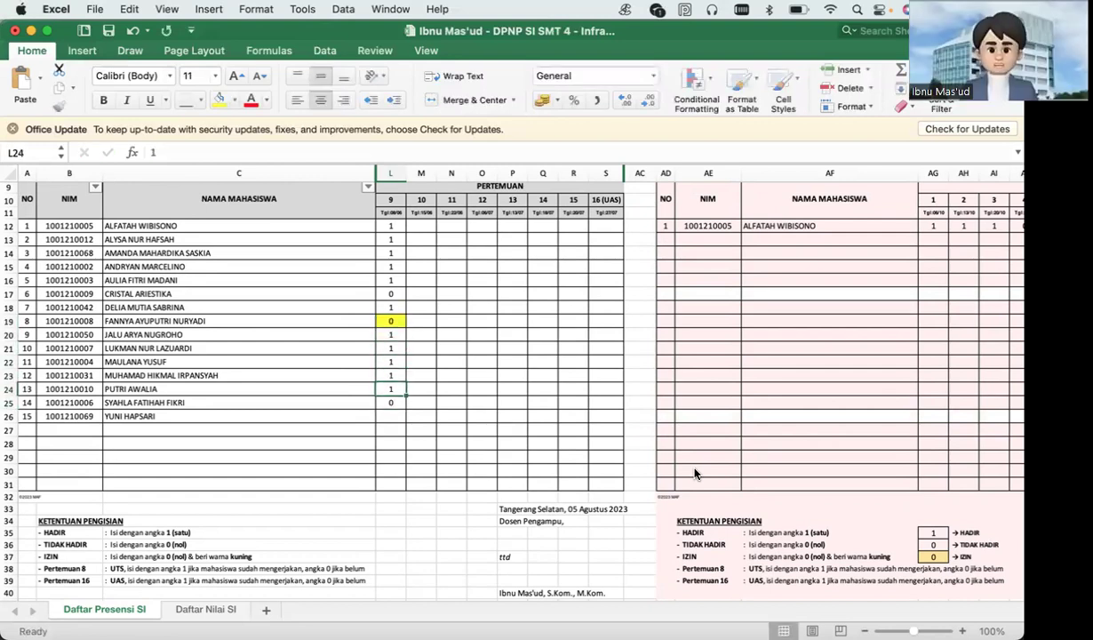
{"action": "left_click", "coordinate": [218, 98]}
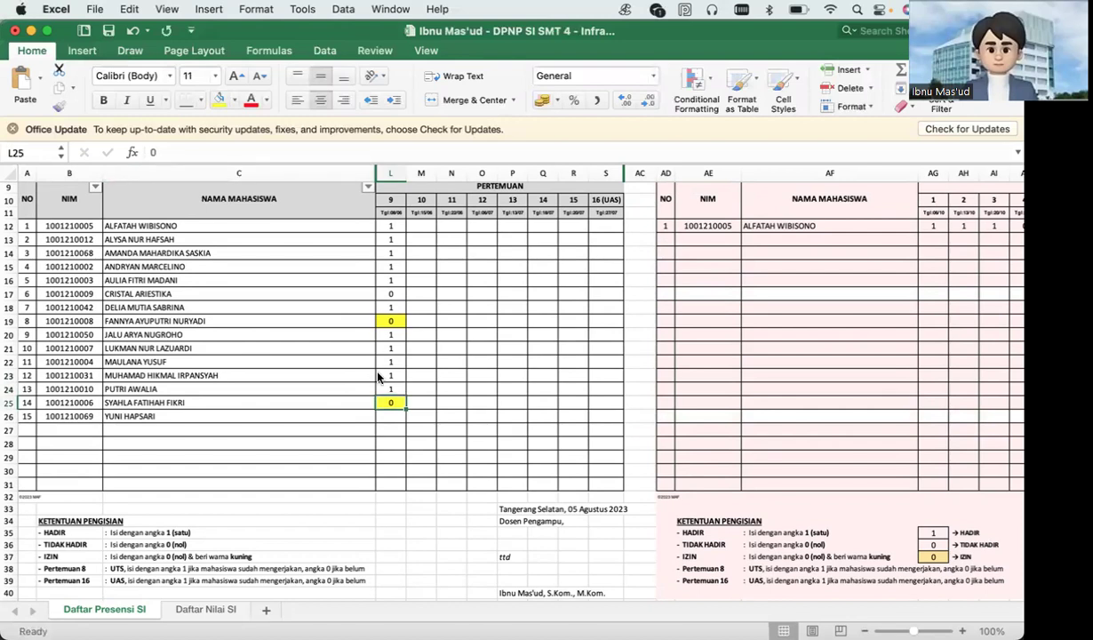
Enter 0 as student 15's meeting 9 attendance in L26.
{"action": "left_click", "coordinate": [394, 417]}
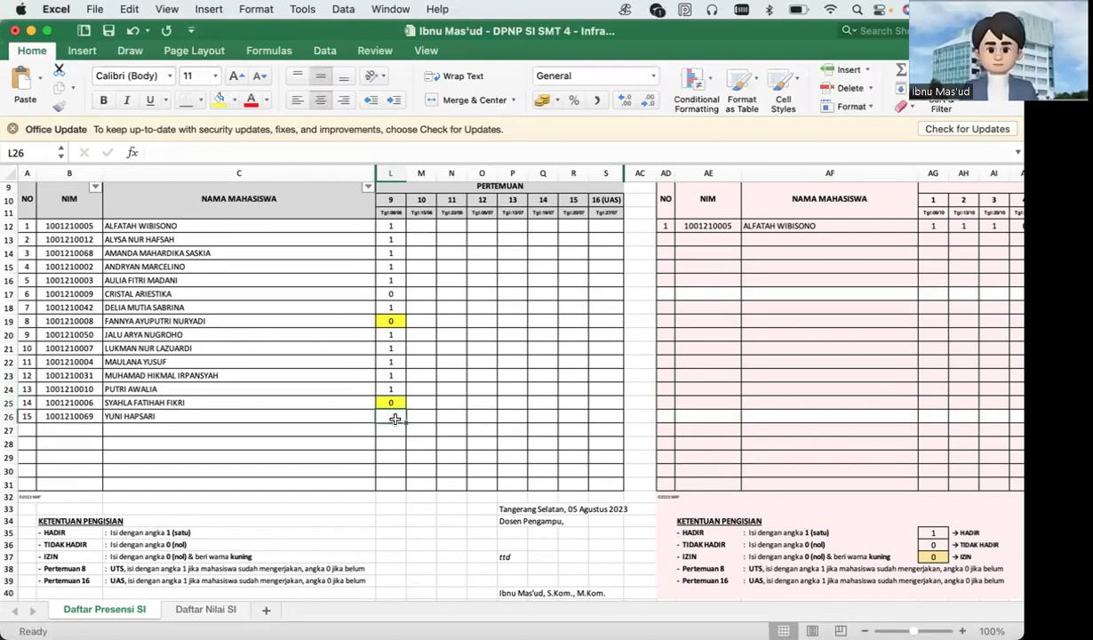
{"action": "type", "text": "0"}
{"action": "key", "text": "Up"}
{"action": "key", "text": "Up"}
{"action": "key", "text": "Up"}
{"action": "key", "text": "Up"}
{"action": "key", "text": "Up"}
{"action": "key", "text": "Up"}
{"action": "key", "text": "Up"}
{"action": "key", "text": "Up"}
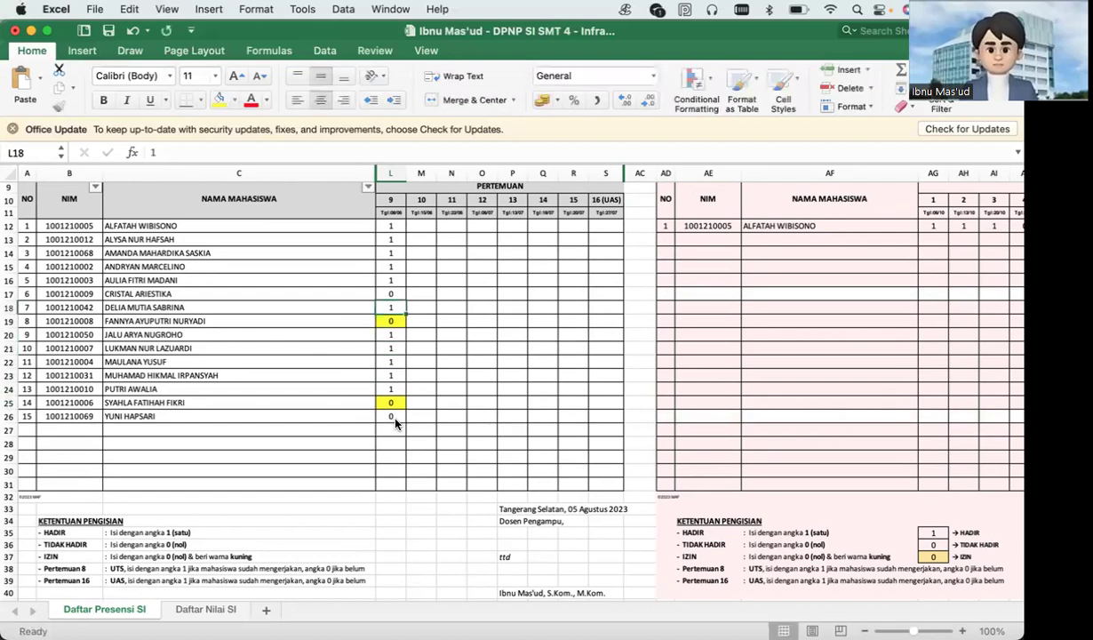
Stop sharing the attendance workbook's screen in the video meeting.
{"action": "scroll", "coordinate": [395, 424], "scroll_direction": "up", "scroll_amount": 2}
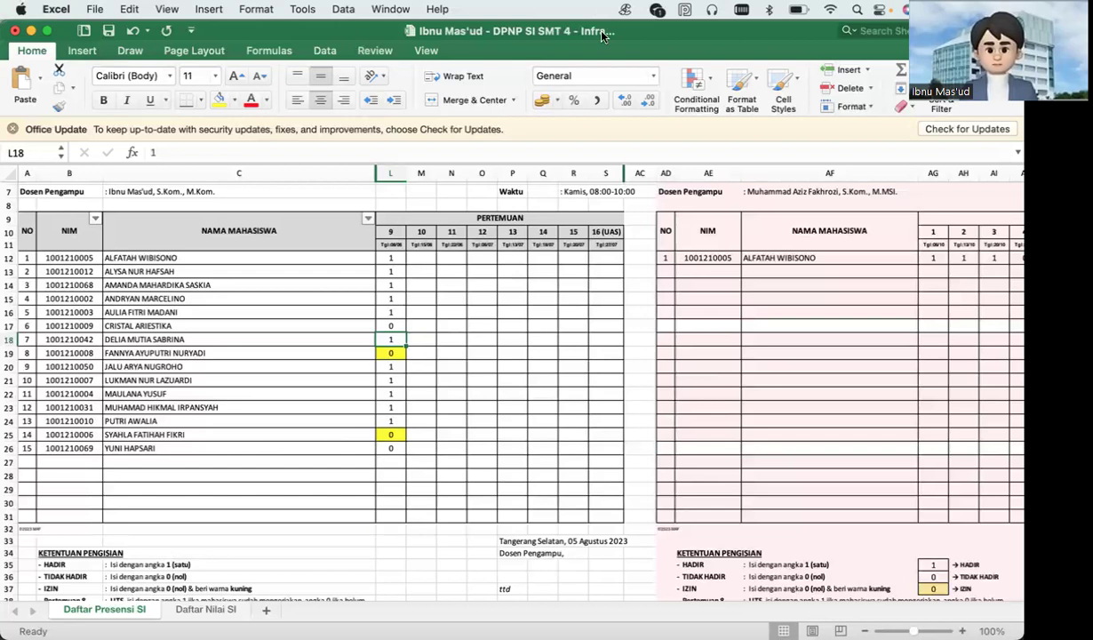
{"action": "key", "text": "super+shift+s"}
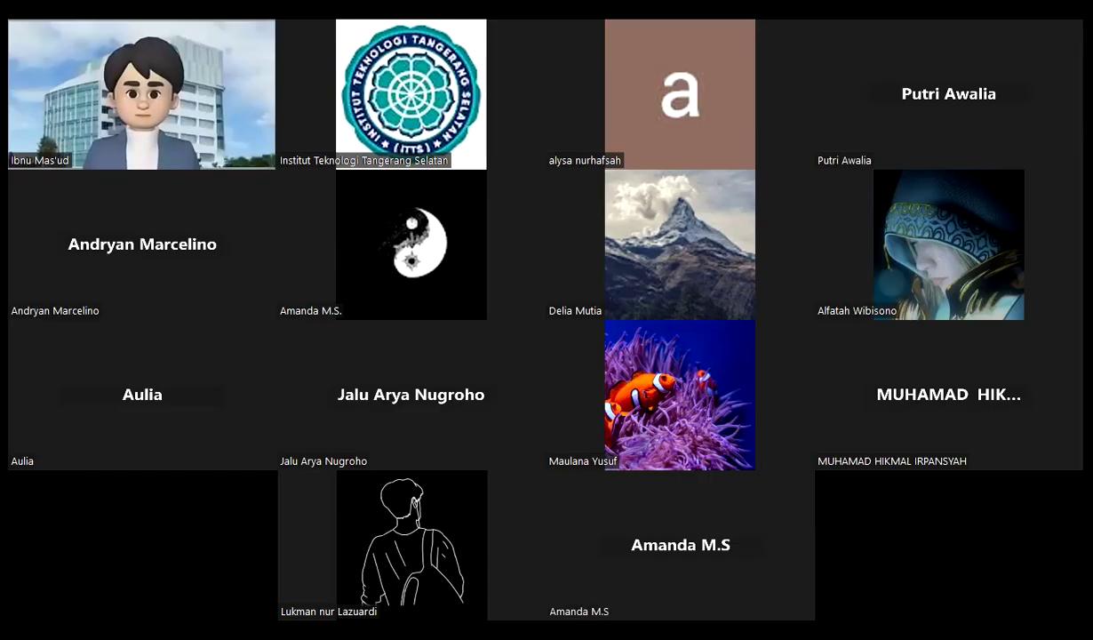